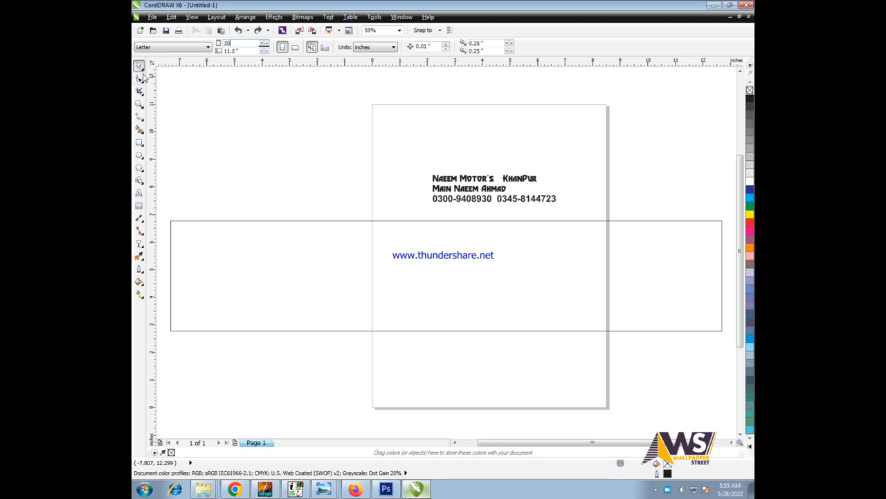
- Set the page to 30 by 30 inches and view all objects on it
key(Return)
scroll(323, 267, down, 4)
key(ctrl+a)
scroll(631, 185, up, 4)
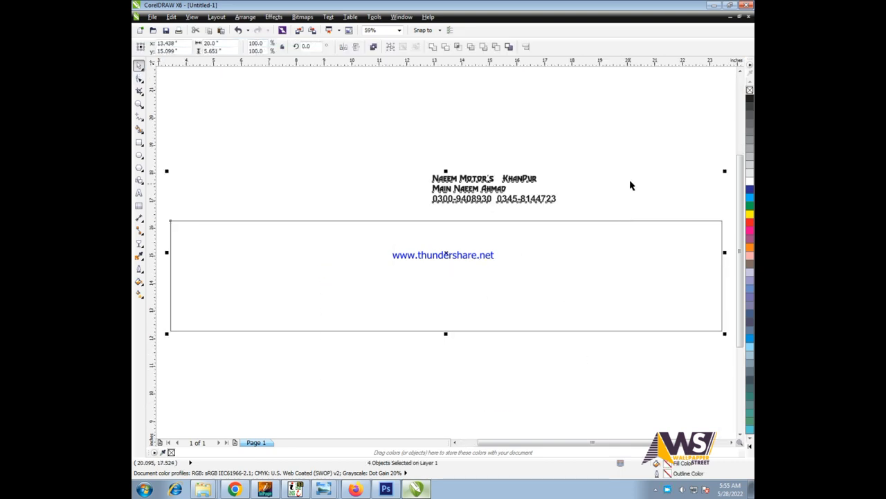
key(Escape)
scroll(552, 214, down, 2)
scroll(314, 211, up, 2)
- Draw a circle over the banner rectangle's right side and scale it to 8.65 inches
click(139, 155)
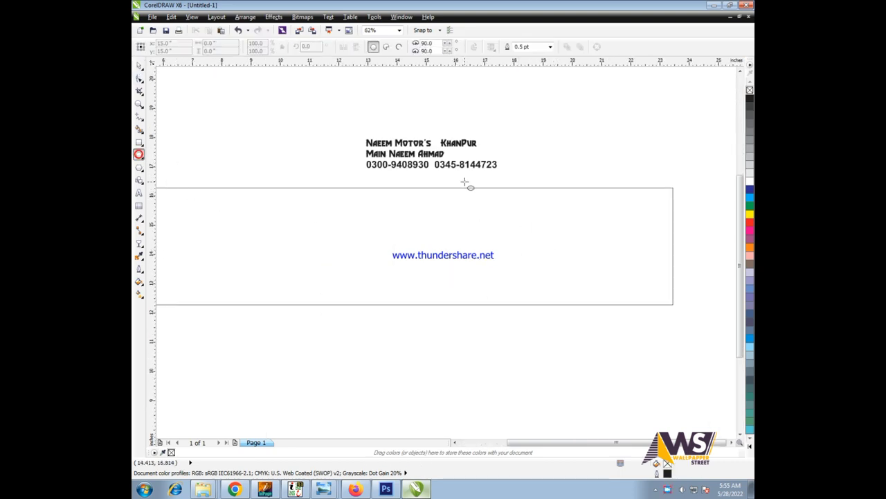
mouse_move(530, 201)
mouse_down()
mouse_move(723, 382)
mouse_move(723, 372)
mouse_up()
mouse_move(676, 330)
mouse_down()
mouse_move(602, 356)
mouse_move(611, 339)
mouse_up()
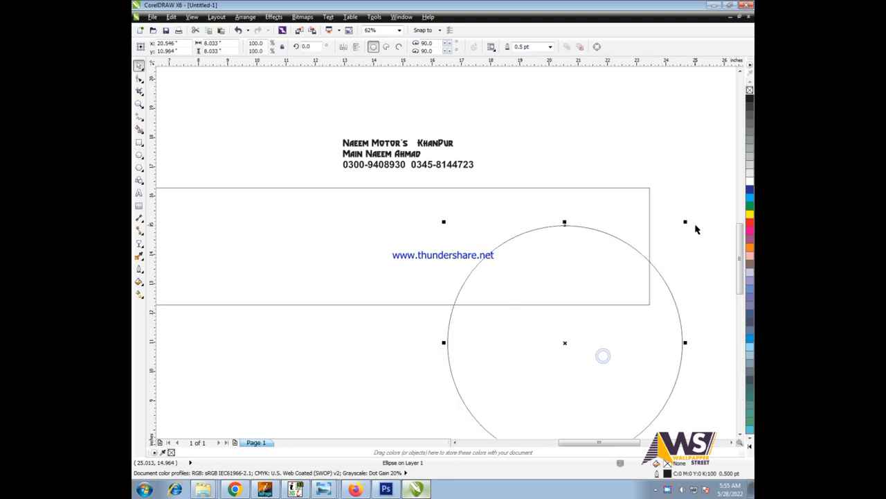
drag(685, 223, 703, 201)
scroll(610, 257, up, 2)
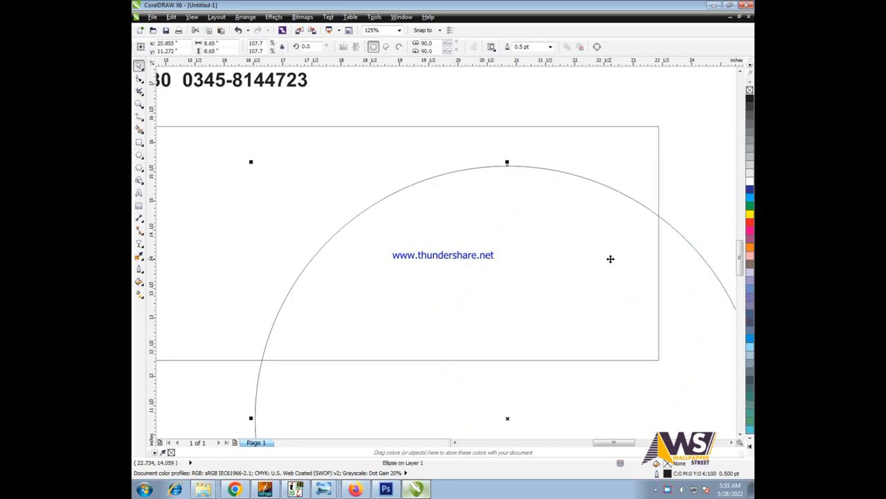
scroll(457, 266, down, 2)
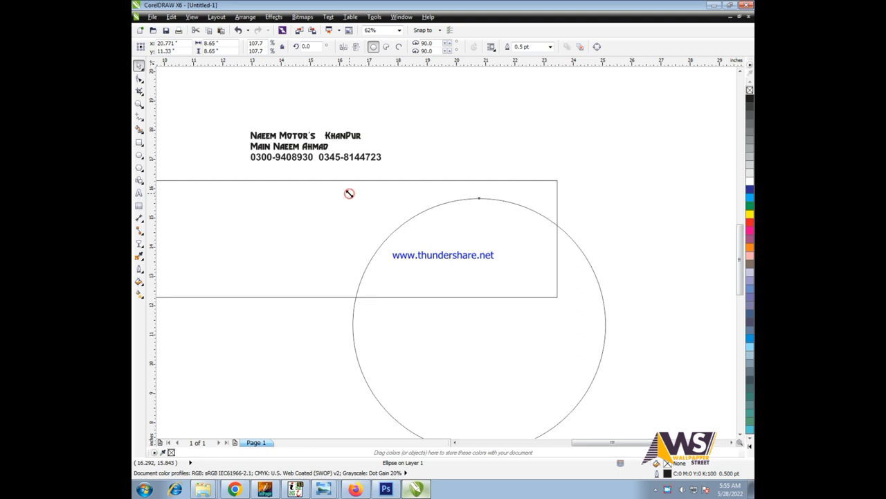
- Make two smaller concentric copies, filling the innermost black with no outline
drag(349, 193, 358, 196)
drag(580, 219, 625, 219)
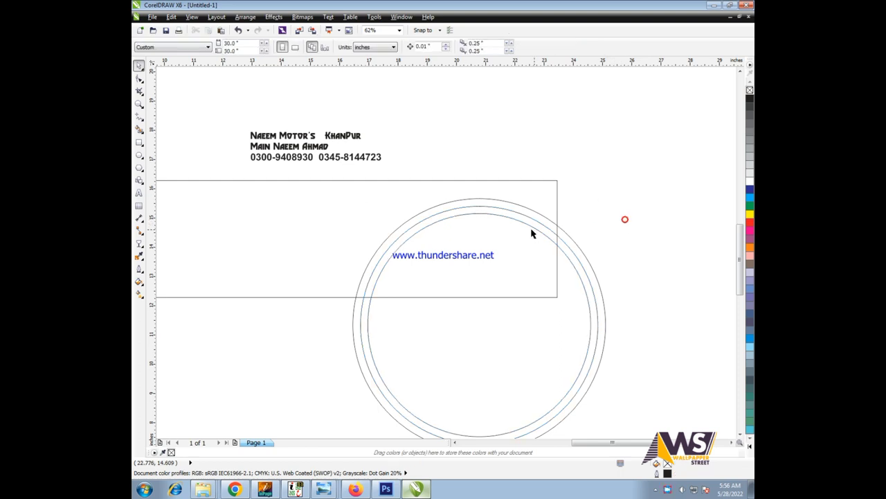
scroll(521, 247, up, 3)
click(751, 101)
right_click(749, 91)
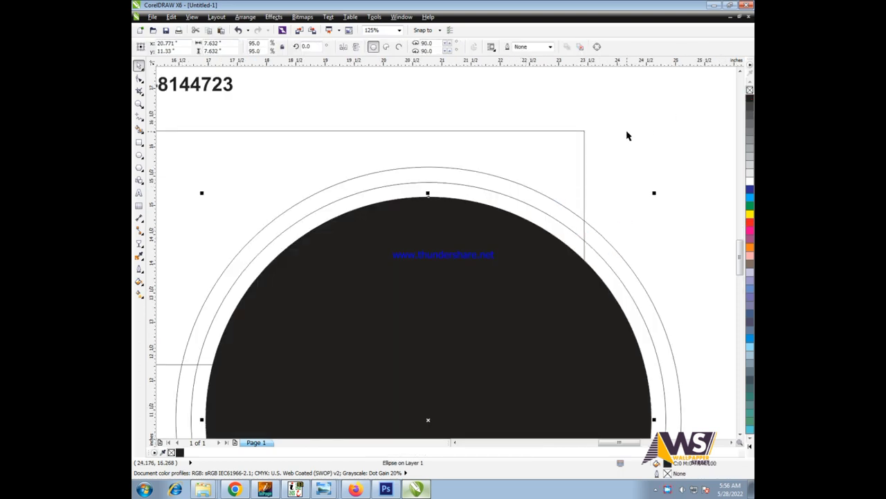
- Set the innermost circle to a rich black with CMYK values 80, 80, 80 in Uniform Fill
key(shift+F11)
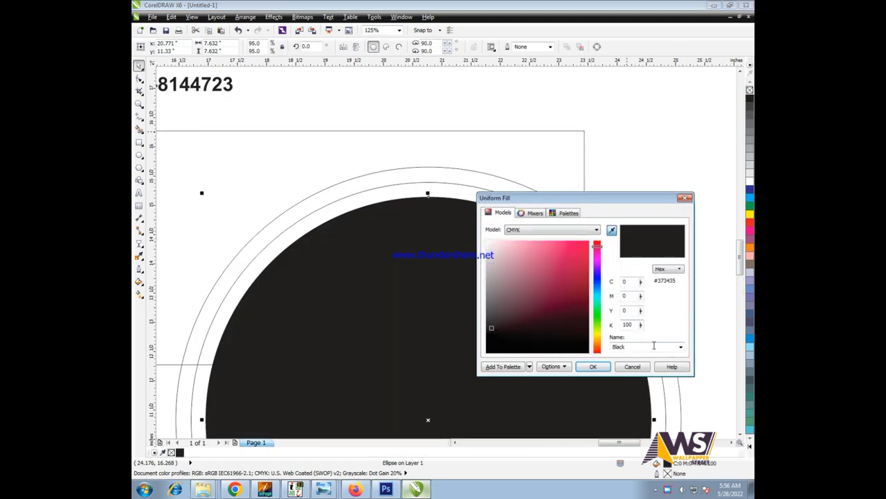
text(80)
key(Tab)
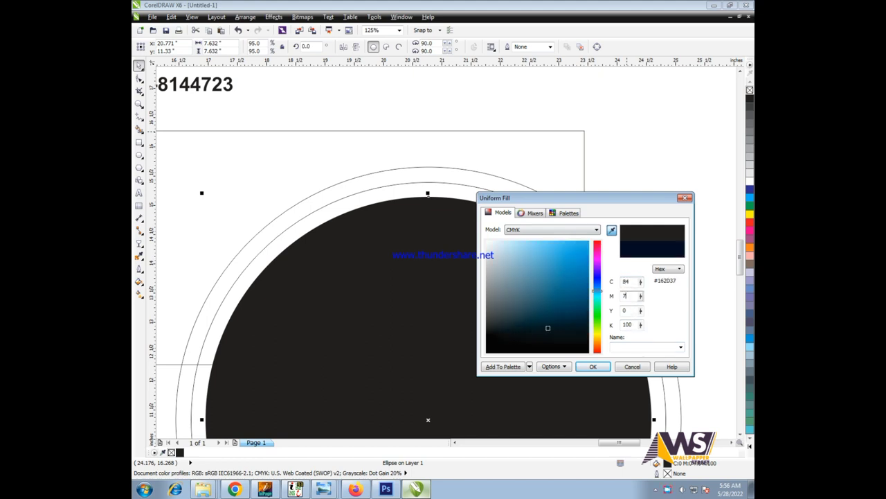
text(80)
key(Tab)
text(80)
key(Return)
click(557, 172)
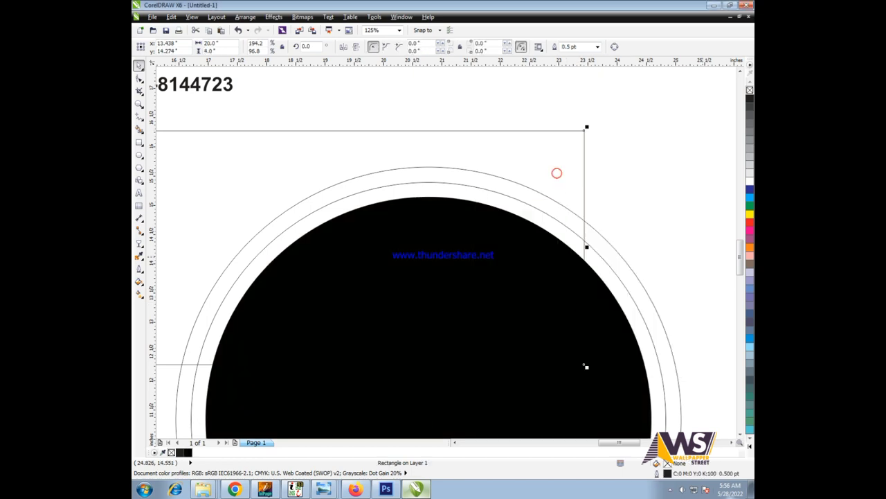
- Fill the banner rectangle yellow and the outer circle red
click(752, 449)
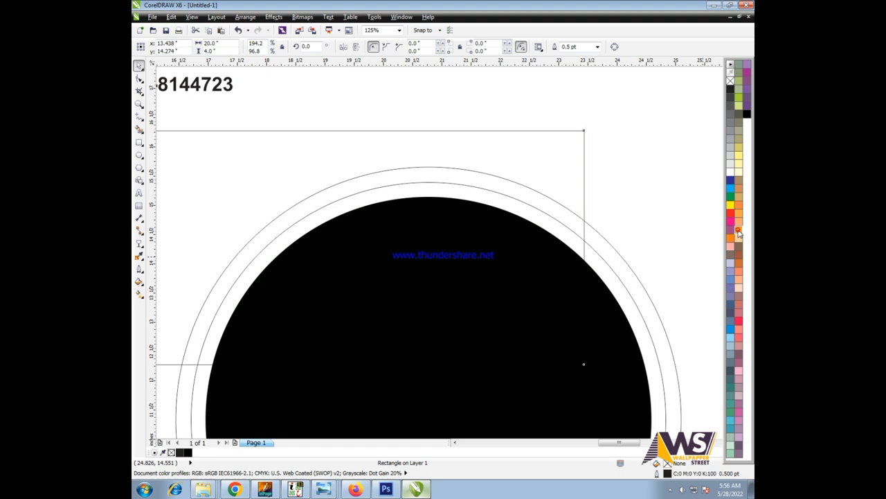
click(739, 232)
click(613, 251)
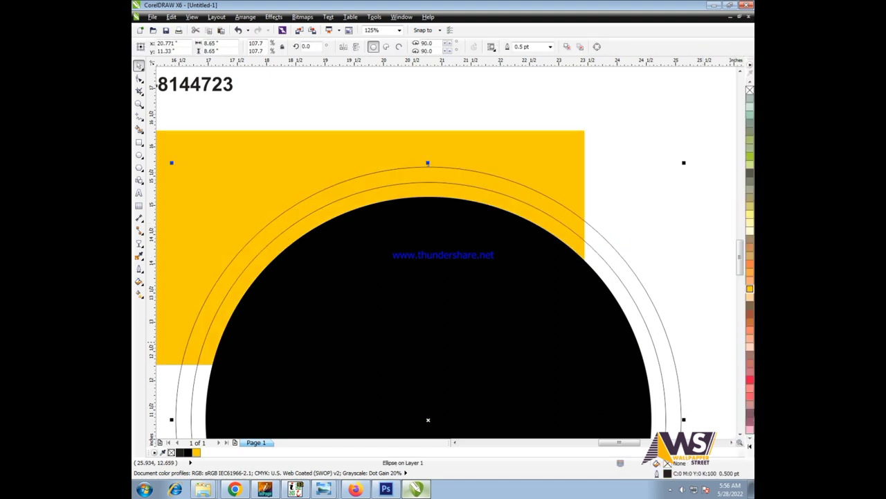
click(750, 450)
click(735, 217)
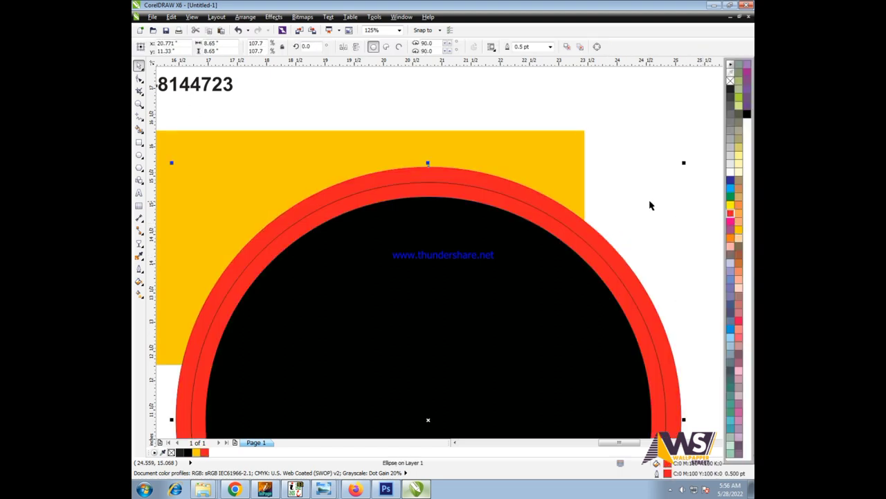
- Trim the inner circle out of the red circle to leave a red ring with a white gap
shift+click(574, 217)
key(ctrl+z)
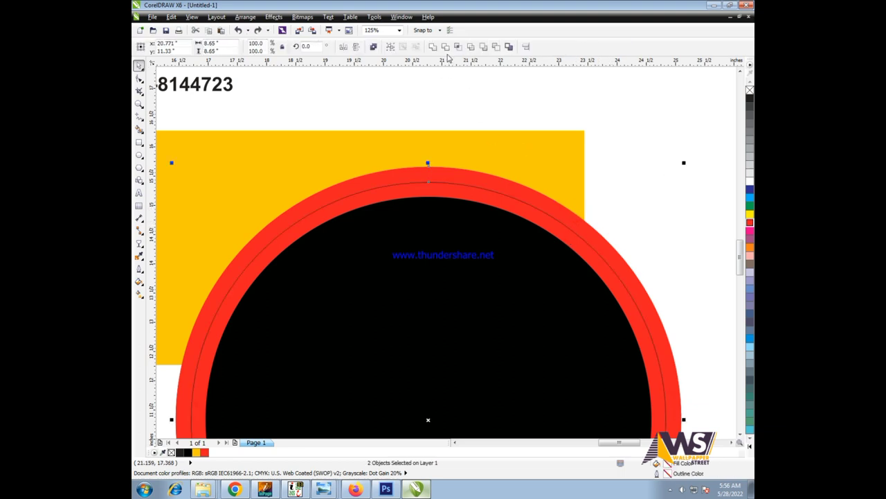
click(446, 47)
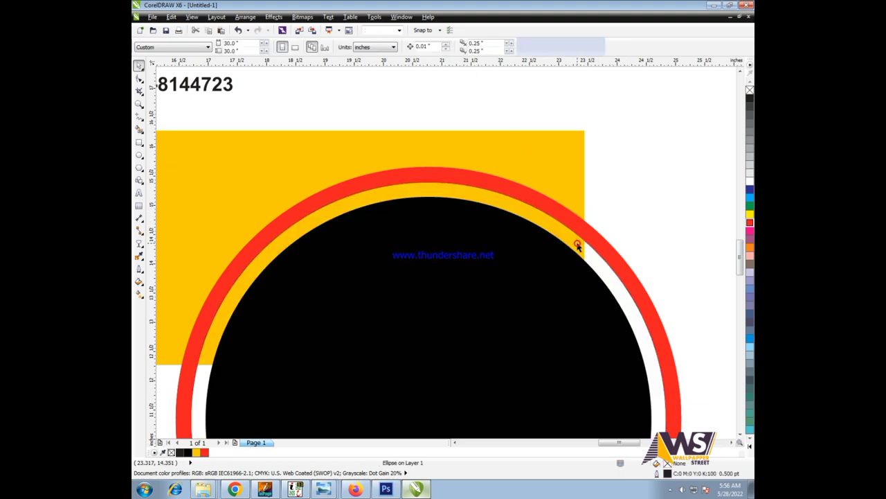
scroll(578, 249, down, 3)
scroll(583, 241, up, 2)
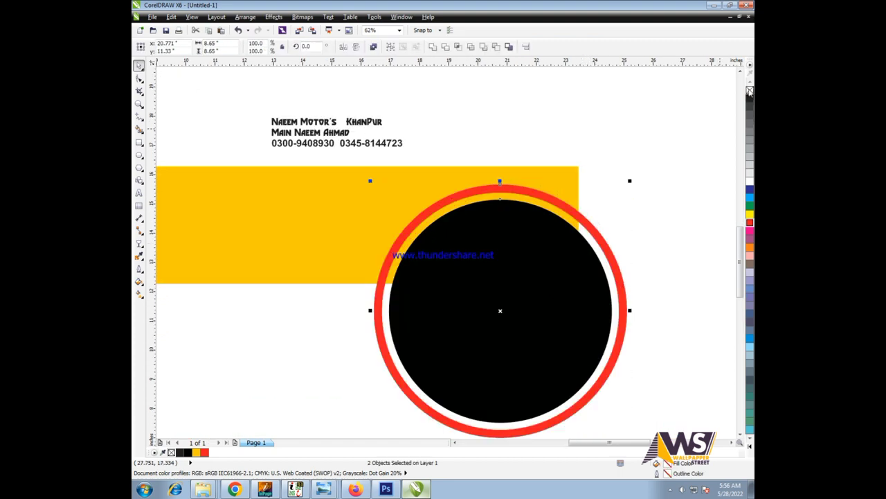
- Group the ring with its black circle and place copies at the upper right and lower left
key(ctrl+g)
drag(582, 254, 582, 255)
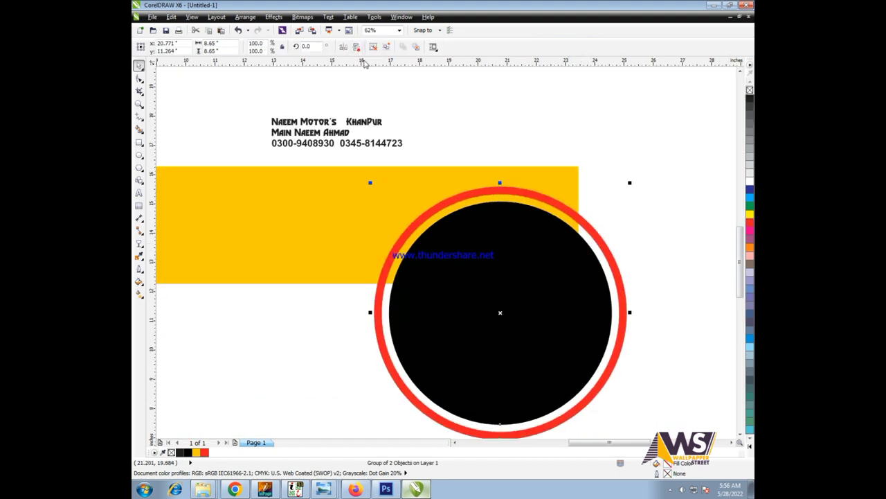
drag(484, 364, 277, 279)
scroll(556, 172, down, 2)
scroll(277, 279, up, 2)
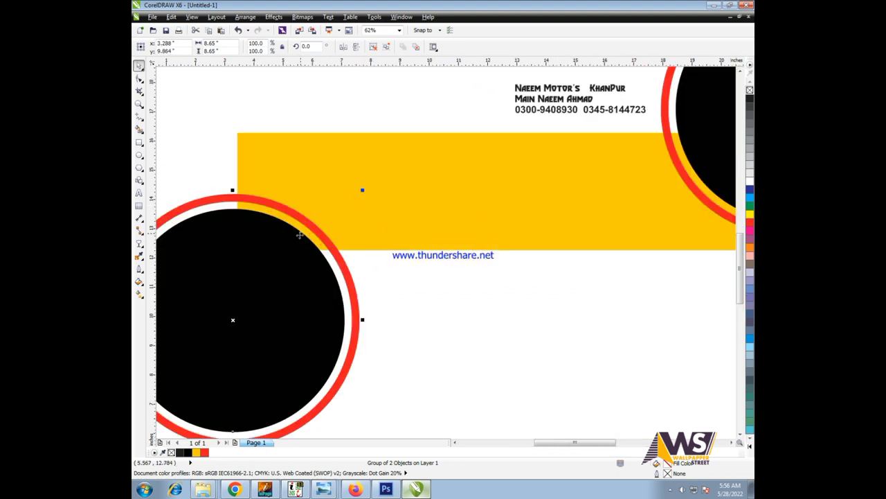
drag(299, 236, 307, 257)
scroll(306, 257, down, 2)
- PowerClip both ring groups inside the yellow banner rectangle
shift+click(572, 214)
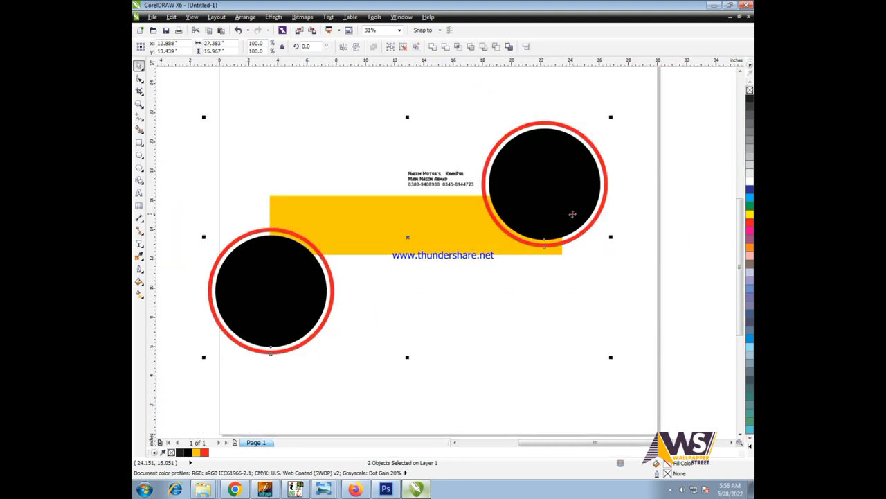
click(273, 16)
click(360, 172)
click(371, 208)
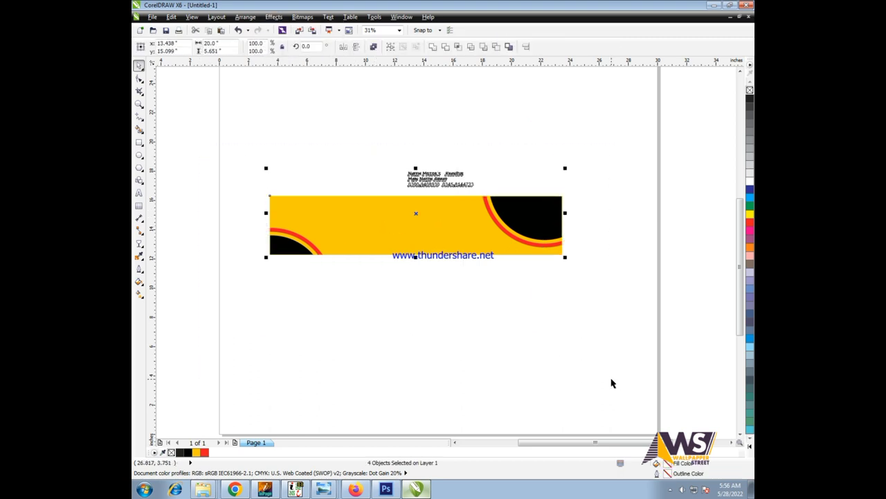
key(shift+F2)
click(509, 178)
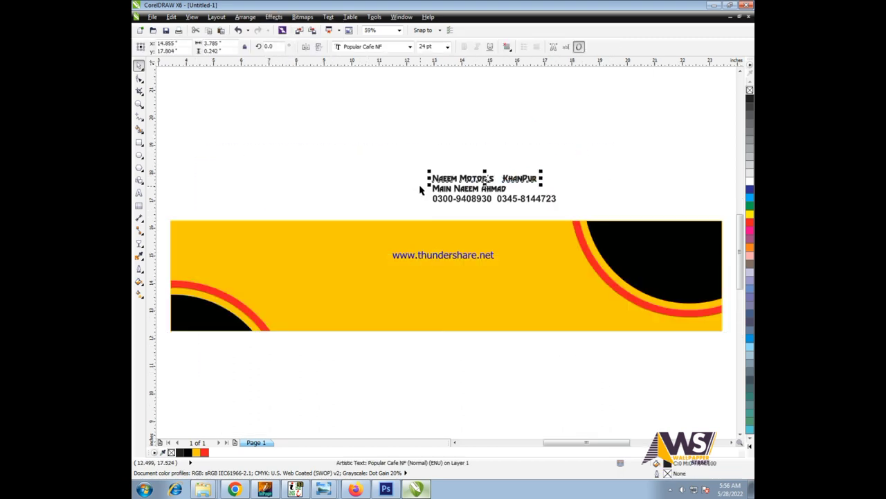
- Move the Naeem Motor's title onto the yellow banner
click(397, 152)
scroll(437, 166, up, 2)
drag(313, 131, 541, 207)
scroll(540, 206, down, 2)
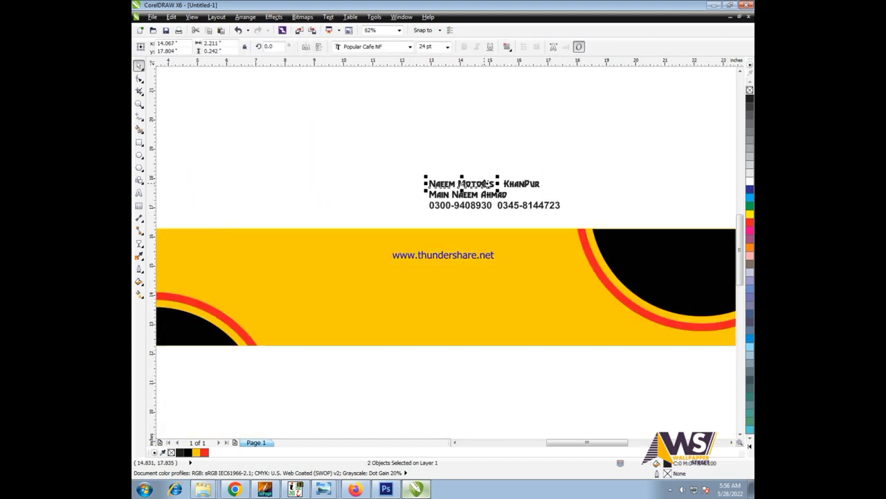
drag(457, 184, 580, 340)
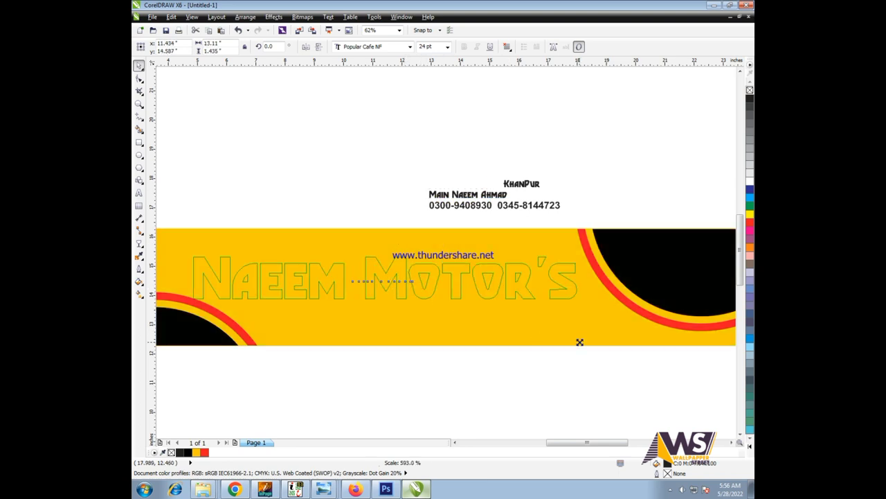
click(560, 346)
- Break the title into separate words and enlarge NAEEM
ctrl+click(462, 298)
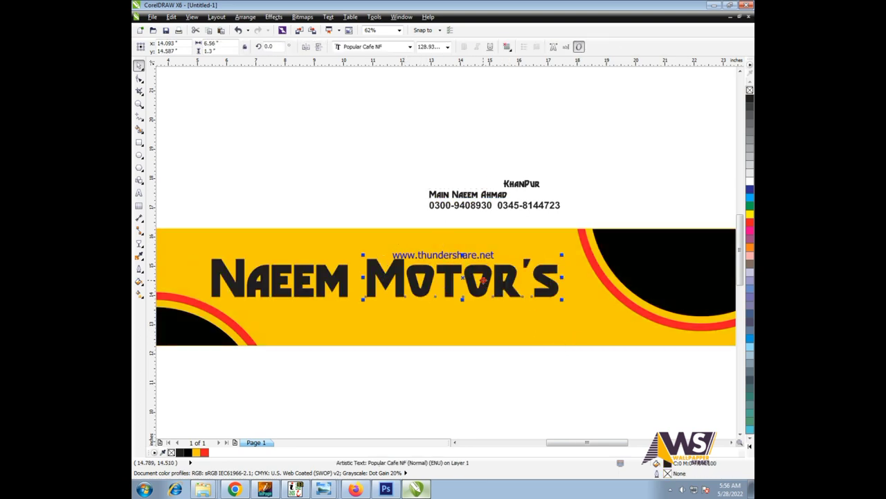
key(ctrl+k)
drag(332, 283, 505, 316)
scroll(347, 248, up, 2)
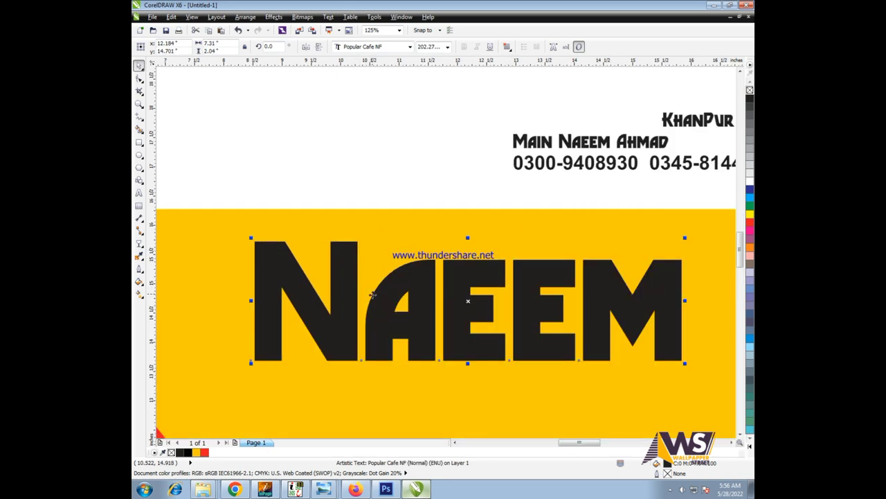
scroll(540, 245, down, 2)
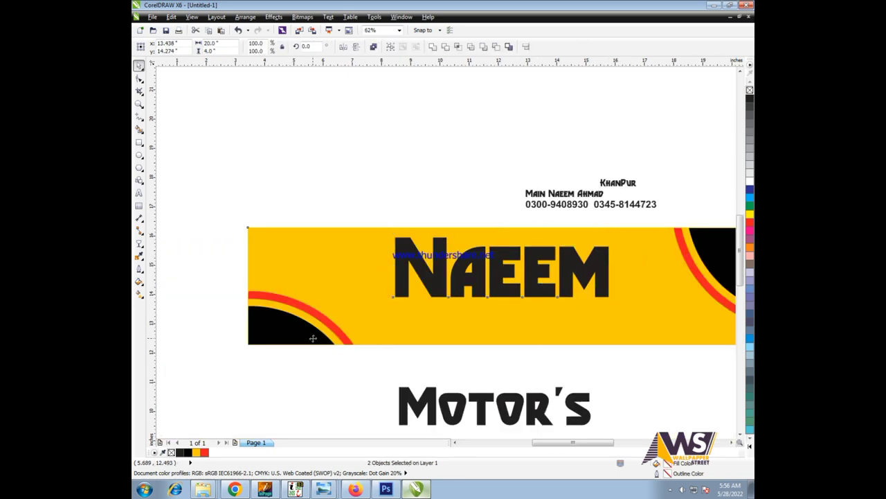
- Move MOTOR'S up onto the banner beneath NAEEM
click(581, 407)
scroll(582, 408, up, 2)
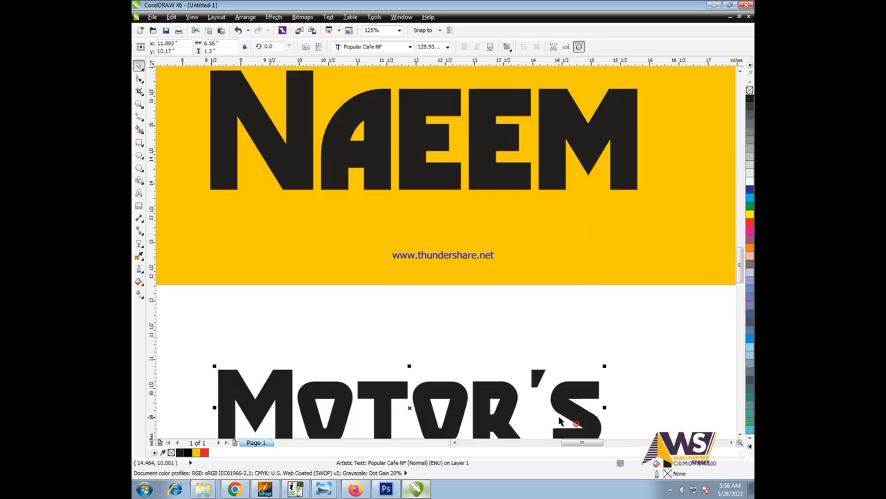
drag(568, 384, 574, 207)
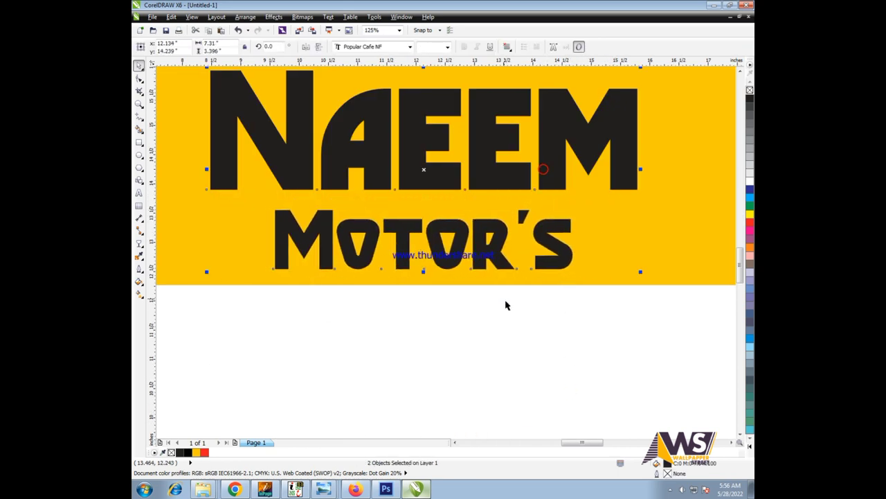
scroll(506, 307, down, 4)
drag(586, 349, 454, 287)
scroll(505, 311, up, 4)
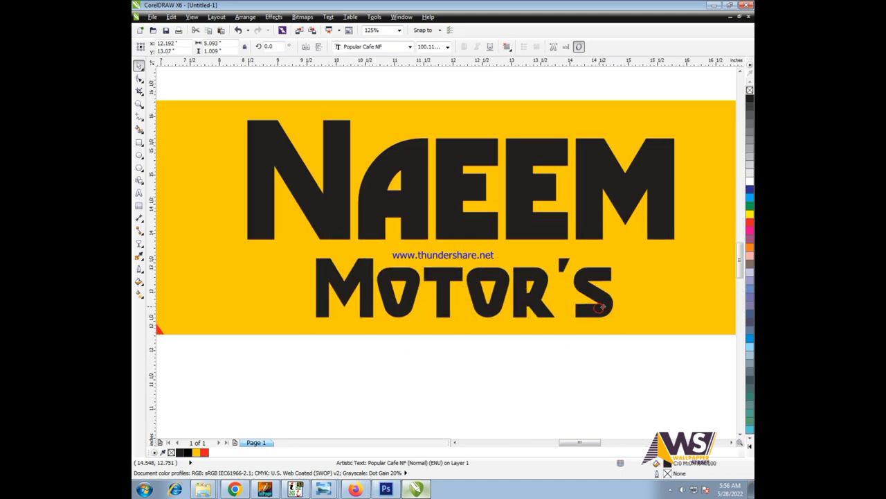
scroll(540, 326, down, 4)
- Scale the NAEEM lettering up further above MOTOR'S
drag(542, 359, 388, 277)
scroll(490, 311, up, 2)
click(464, 248)
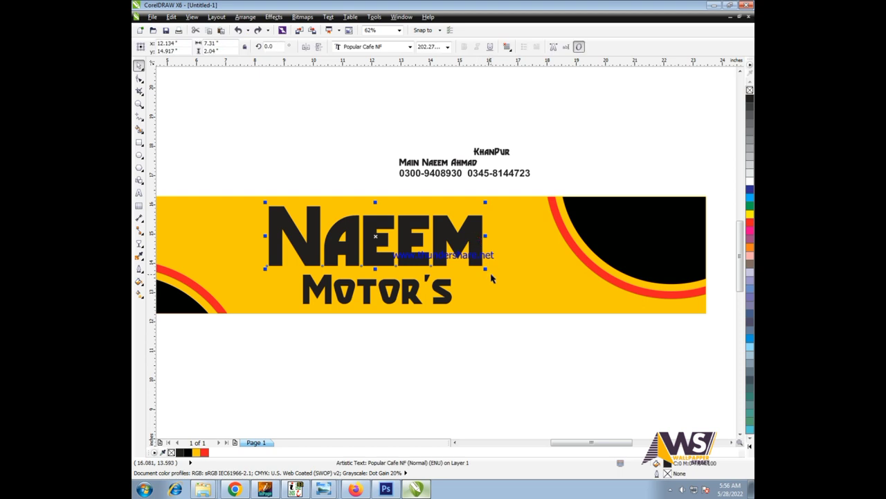
drag(491, 274, 512, 281)
scroll(356, 223, up, 2)
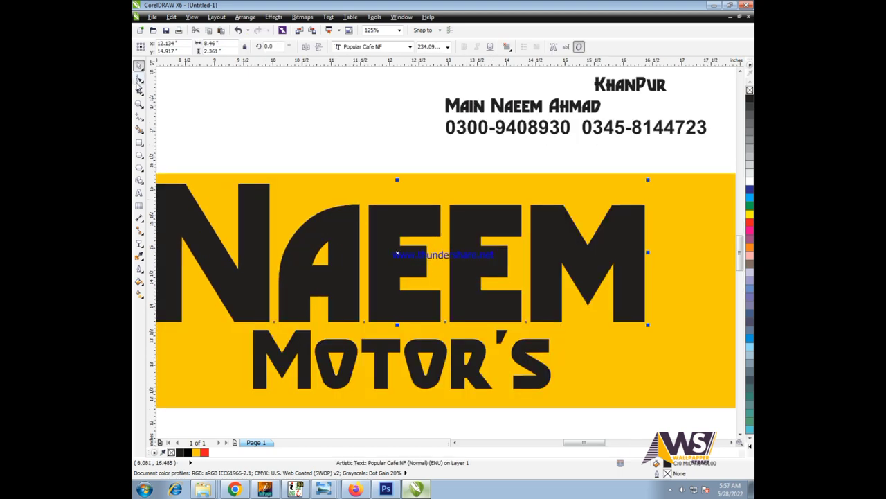
scroll(397, 253, down, 2)
click(469, 223)
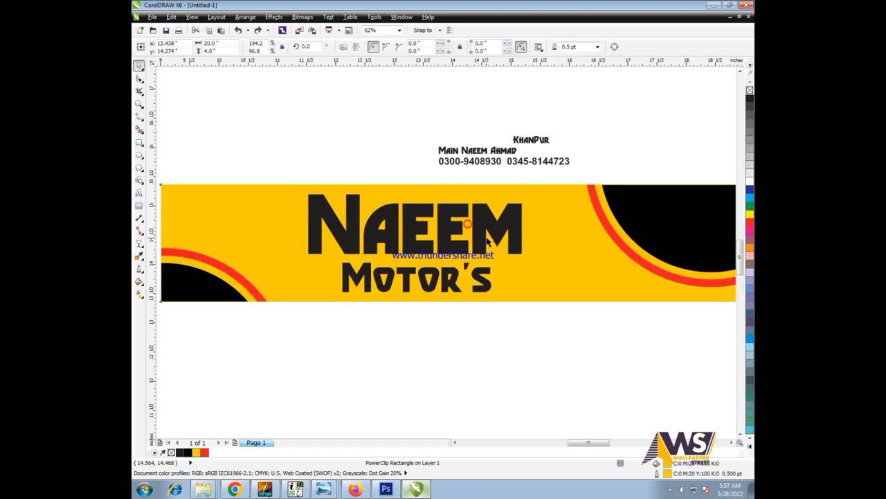
- Enlarge NAEEM slightly more and give MOTOR'S a trial red fill
scroll(487, 240, up, 2)
click(543, 246)
drag(561, 275, 580, 282)
click(490, 317)
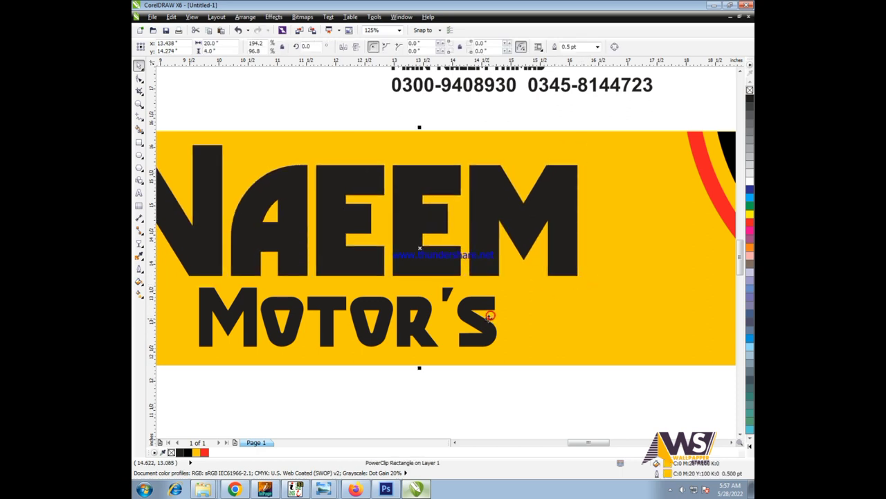
ctrl+click(316, 324)
click(205, 453)
click(337, 430)
- Within the title group, colour NAEEM red and MOTOR'S black
scroll(571, 353, down, 4)
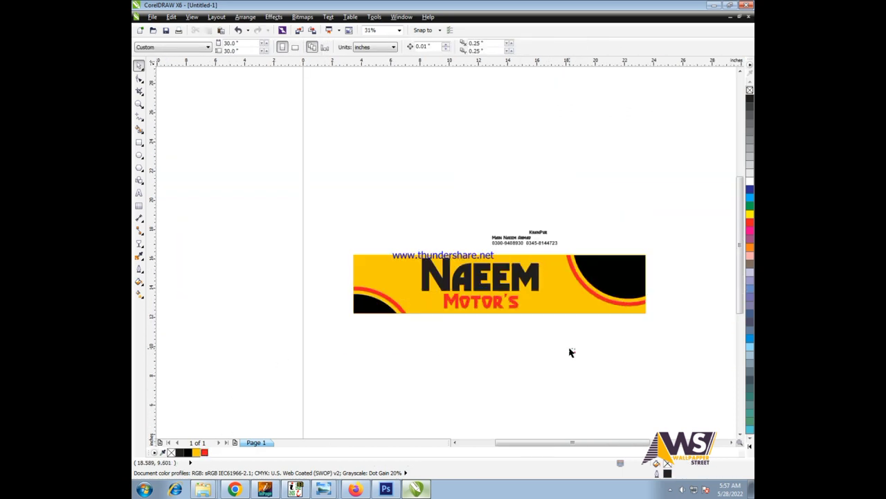
scroll(526, 316, up, 3)
scroll(592, 271, down, 1)
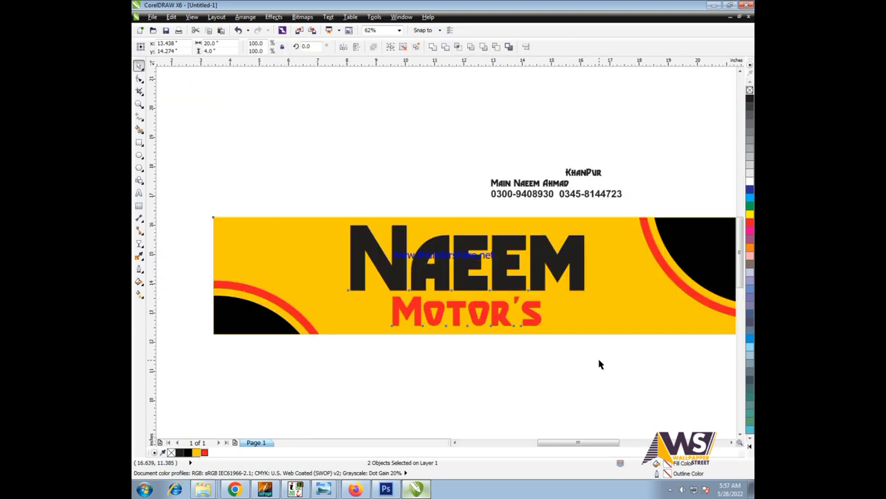
click(625, 377)
click(535, 279)
key(ctrl+u)
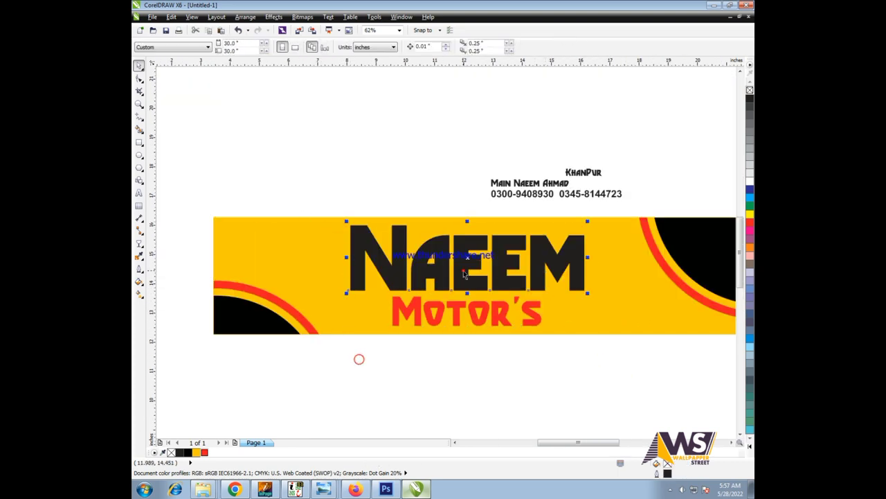
key(Tab)
click(205, 453)
key(Tab)
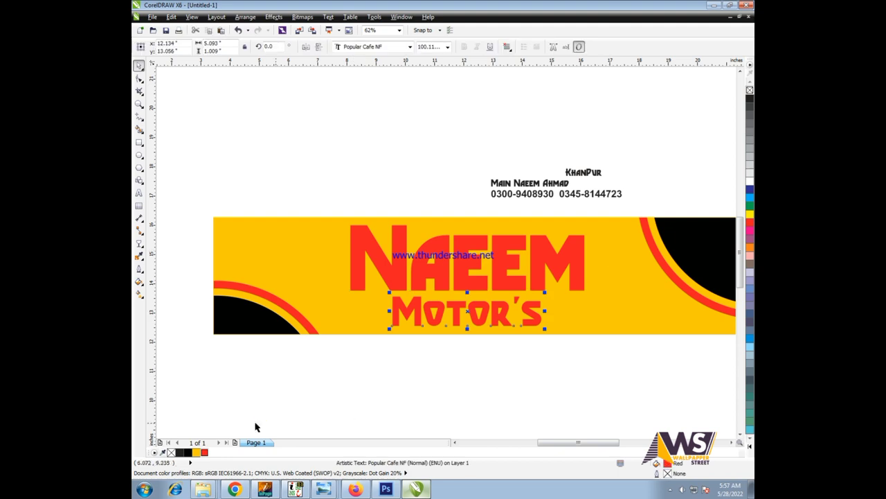
click(181, 453)
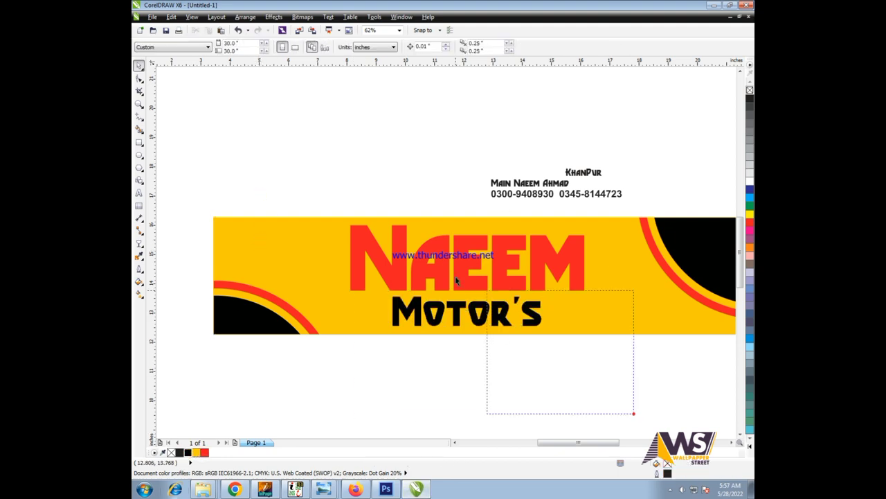
- Check MOTOR'S black fill as CMYK values in Uniform Fill and confirm it
key(shift+F11)
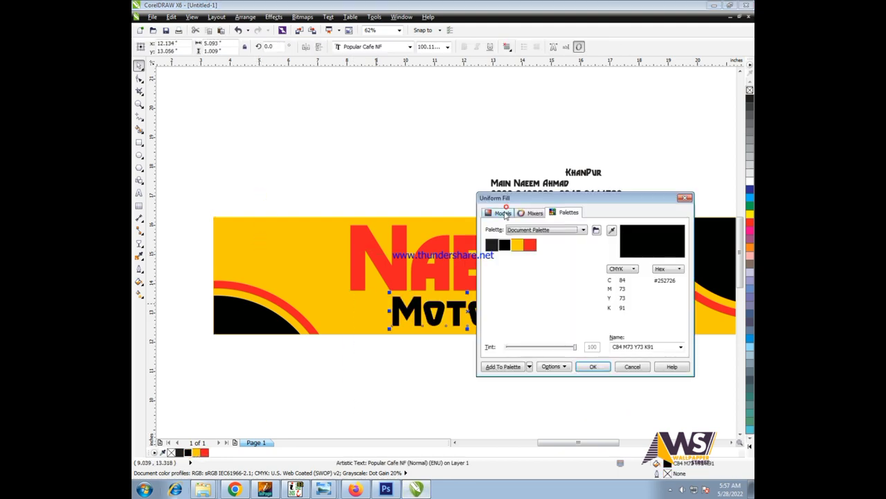
click(501, 213)
click(594, 367)
click(625, 388)
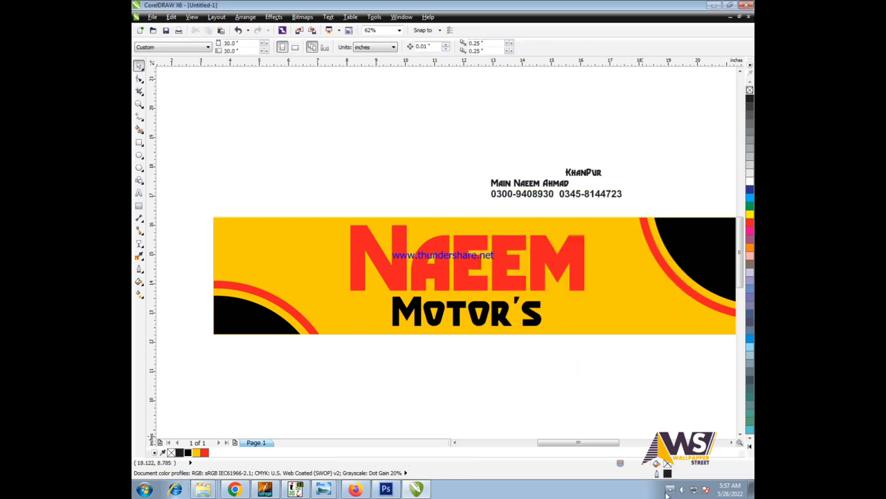
drag(632, 375, 516, 320)
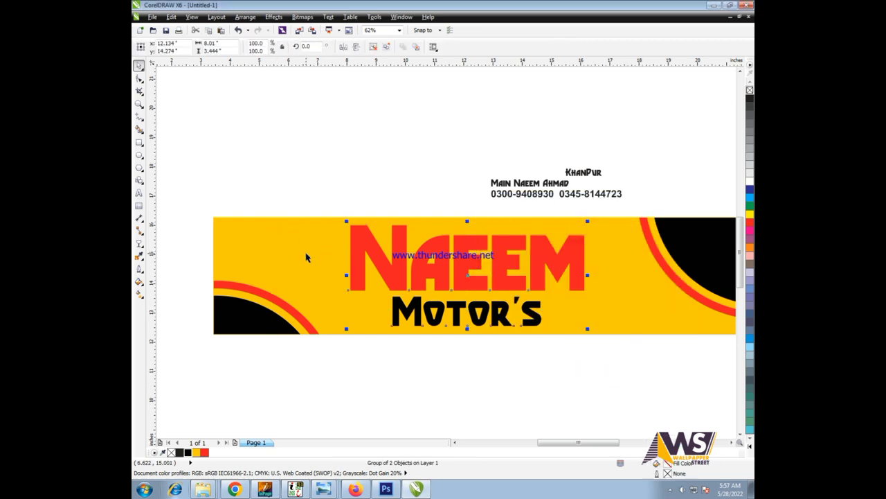
click(284, 174)
drag(284, 125, 667, 222)
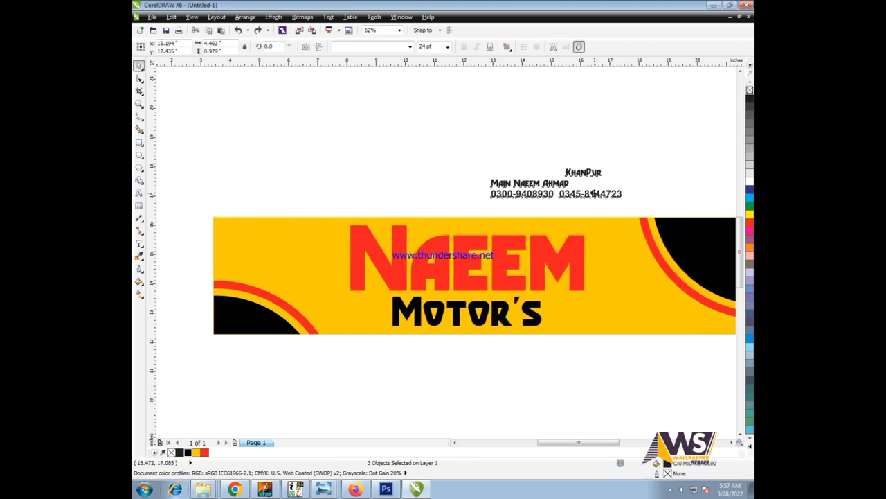
- Drop the contact lines below the banner and set an enlarged KhanPur beside MOTOR'S
drag(554, 184, 490, 372)
scroll(483, 339, down, 3)
scroll(483, 340, up, 3)
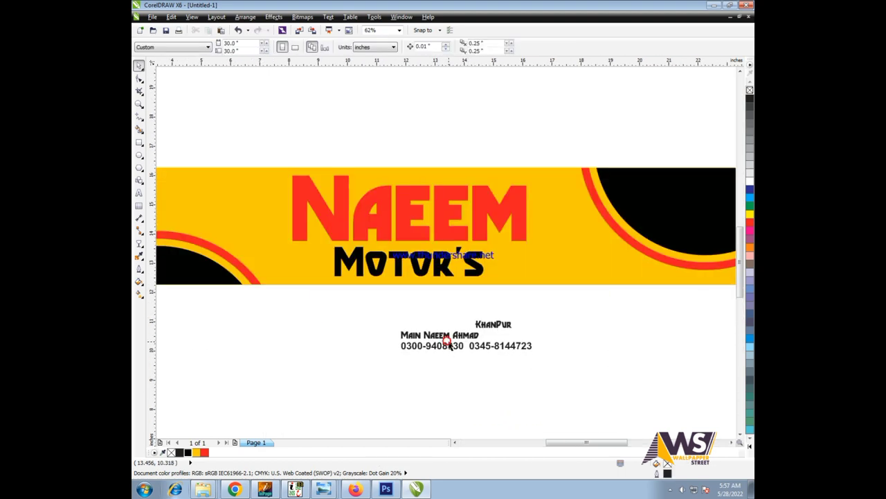
scroll(402, 364, down, 3)
scroll(346, 356, up, 3)
drag(335, 370, 622, 409)
drag(319, 357, 316, 360)
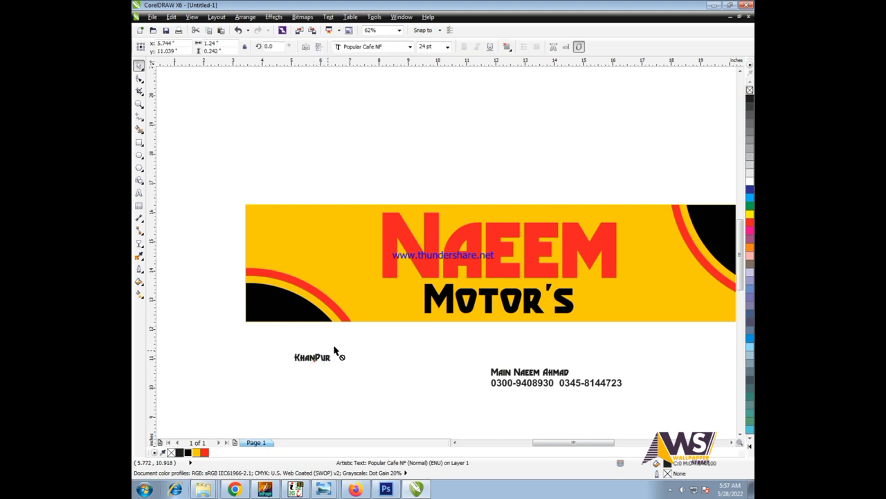
scroll(524, 340, down, 3)
scroll(415, 337, up, 3)
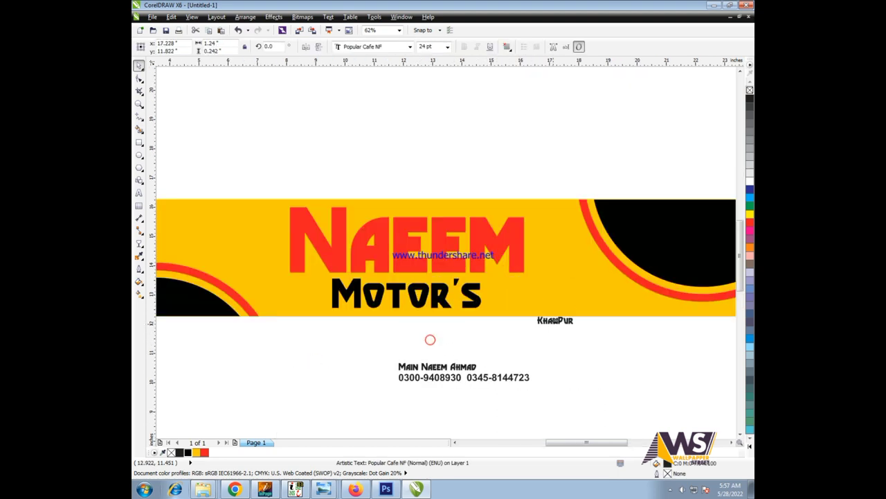
scroll(539, 304, up, 2)
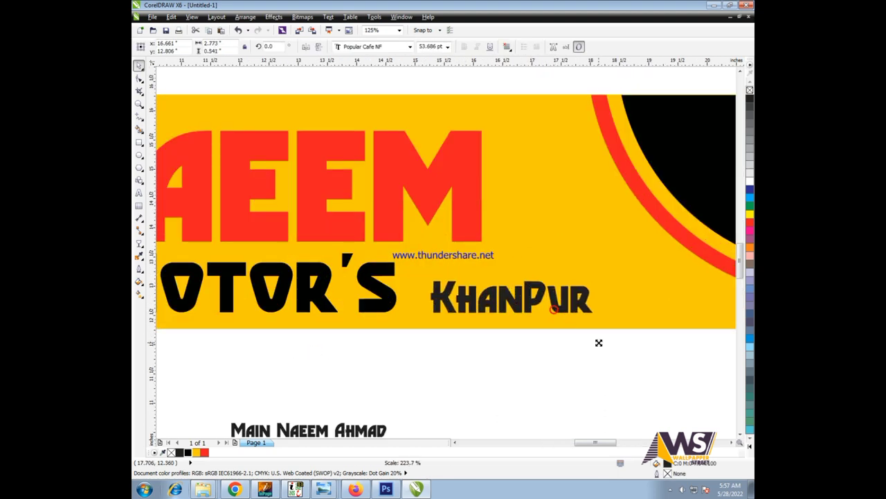
click(471, 376)
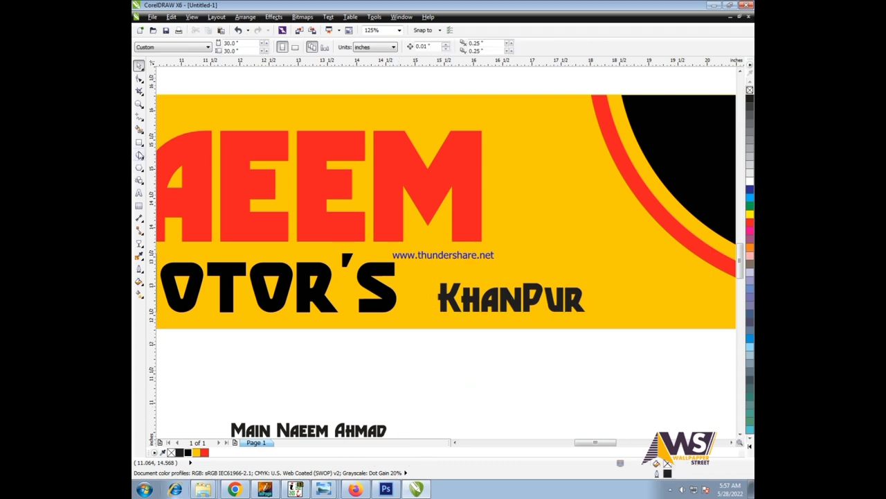
- Draw a rectangle around KhanPur, convert it to curves and slant its top-right corner
click(139, 142)
drag(414, 276, 667, 322)
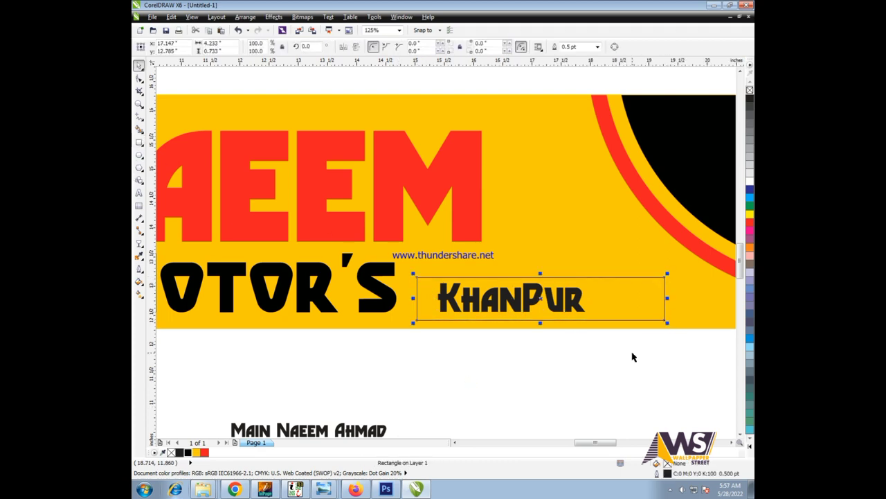
key(ctrl+q)
key(F10)
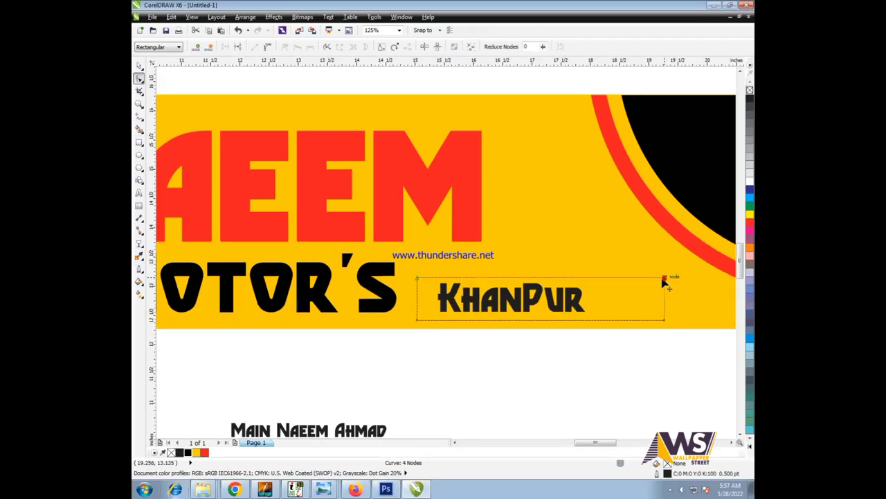
drag(663, 279, 638, 271)
key(space)
- Fill the slanted strip red and make the KhanPur text white
shift+click(449, 285)
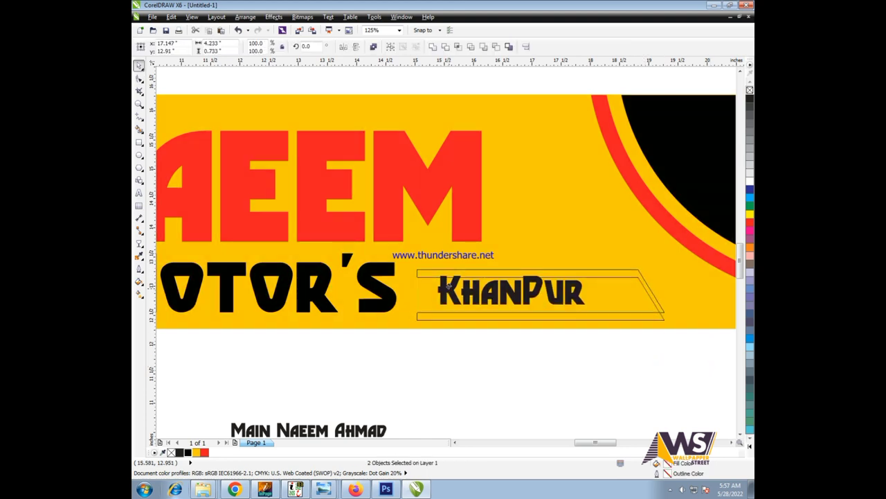
click(640, 277)
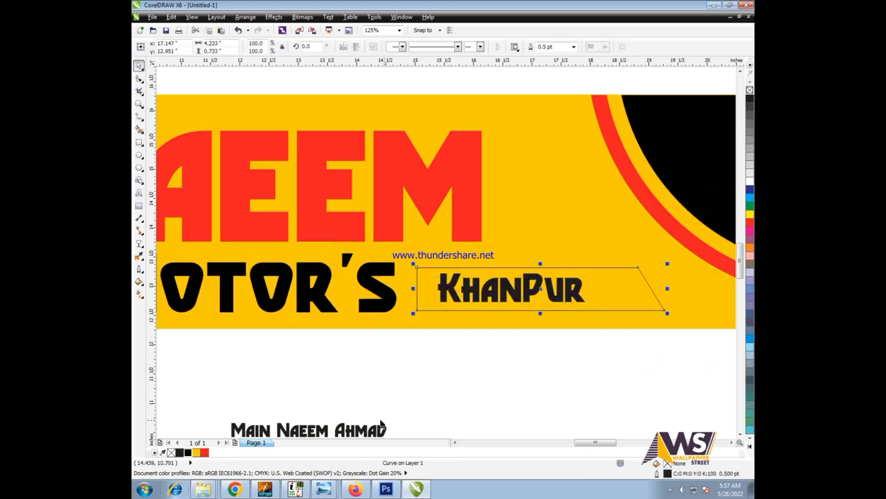
click(204, 453)
drag(286, 214, 629, 358)
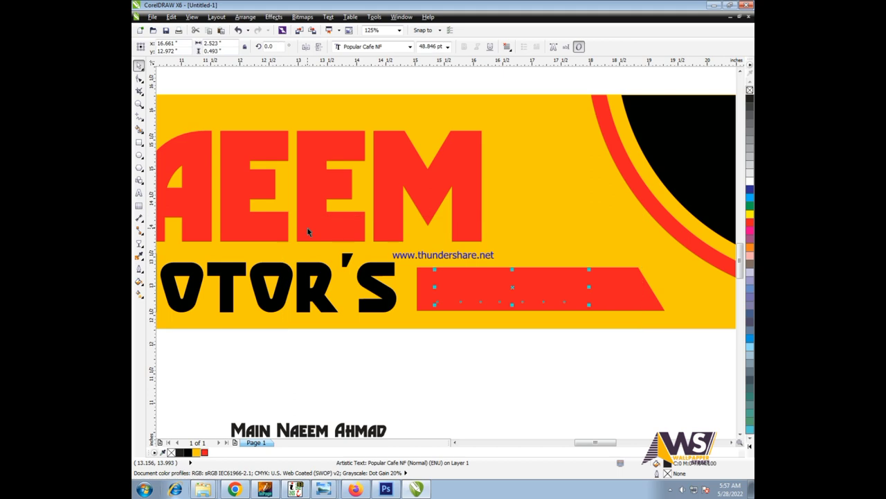
click(748, 183)
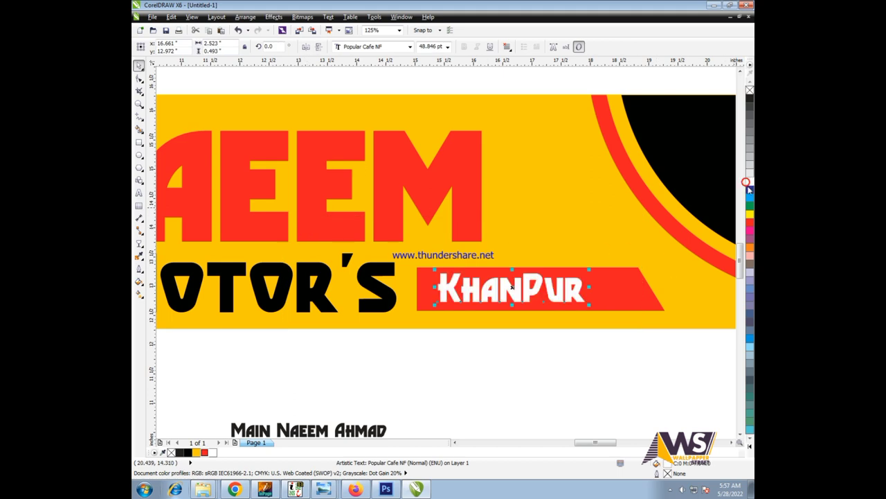
click(608, 368)
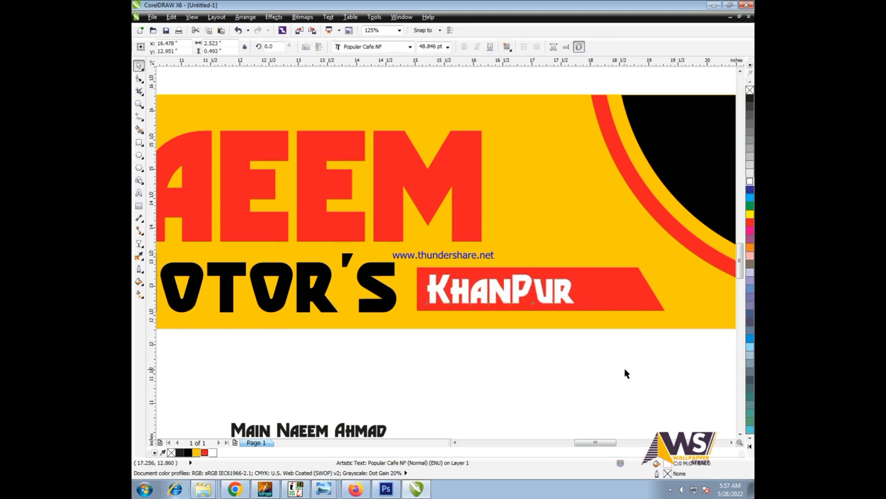
scroll(626, 372, up, 1)
- Draw a thin tall rectangle beside the red KhanPur strip and skew it into a slant
click(138, 142)
mouse_move(580, 183)
mouse_down()
mouse_move(563, 373)
mouse_move(702, 376)
mouse_up()
key(space)
click(578, 351)
scroll(665, 341, up, 1)
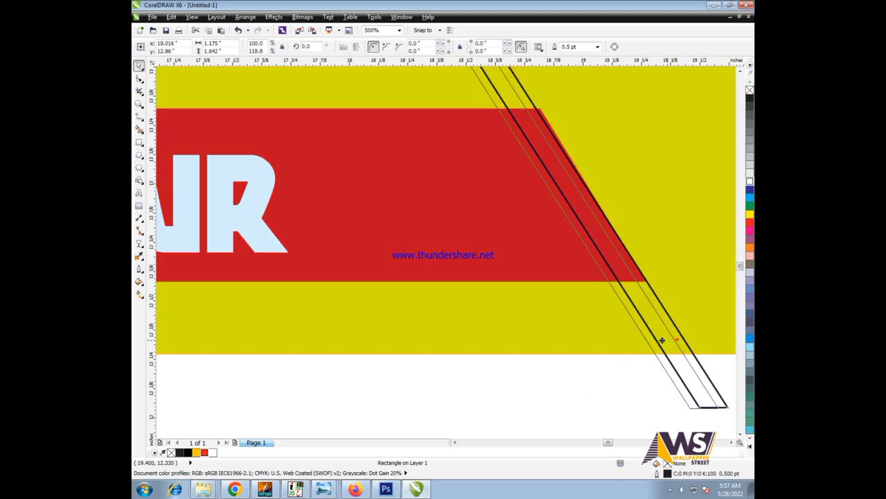
click(647, 343)
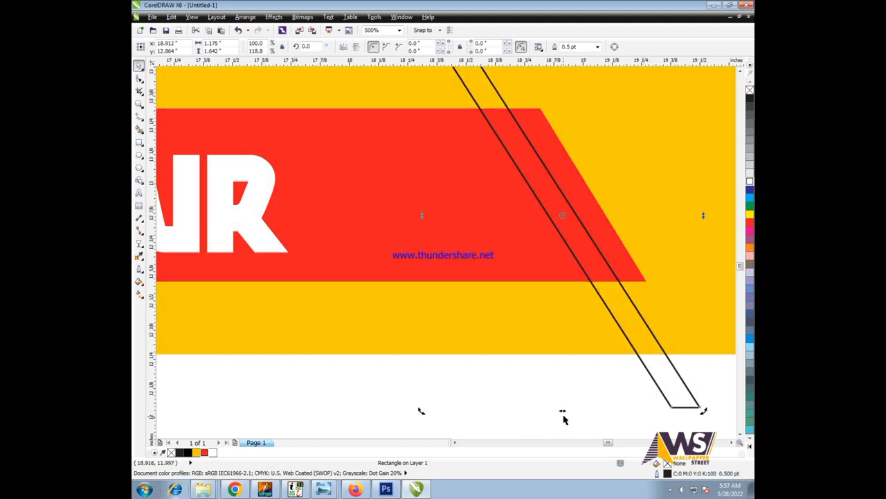
drag(564, 416, 552, 409)
click(588, 286)
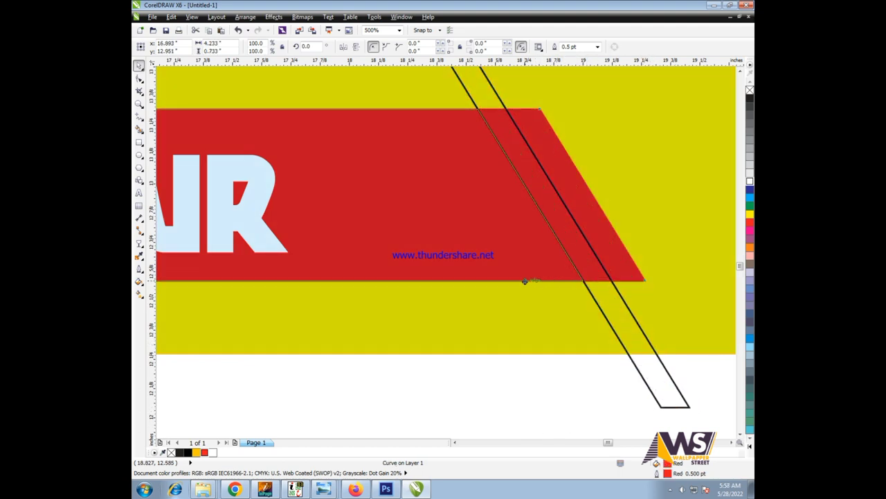
drag(588, 285, 565, 335)
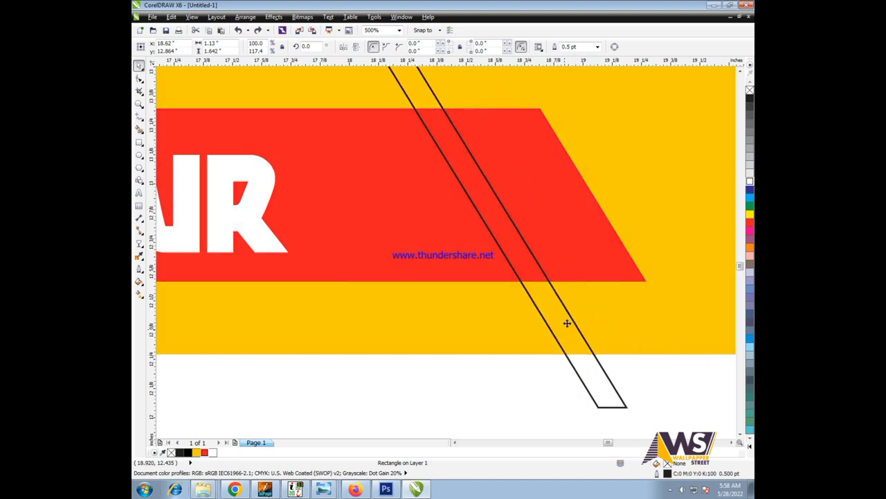
key(ctrl+z)
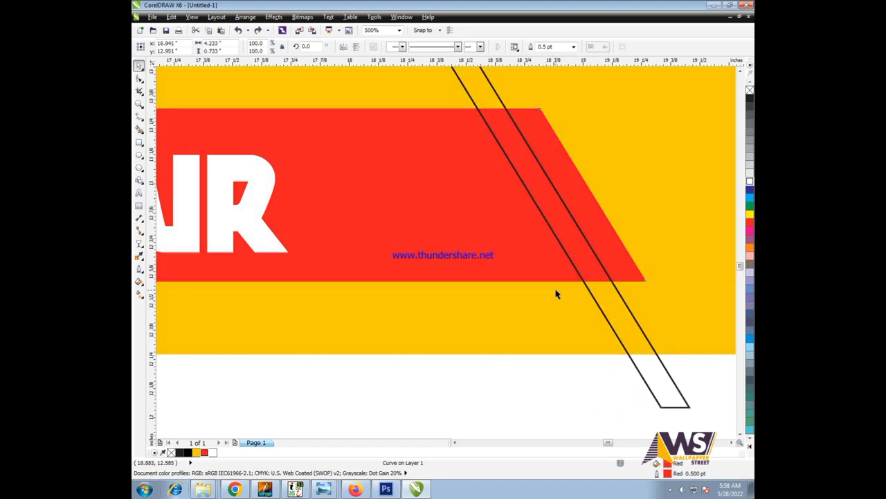
- Drop a duplicate slanted rectangle to the left and trim both out of the red band
drag(627, 317, 575, 321)
right_click(575, 321)
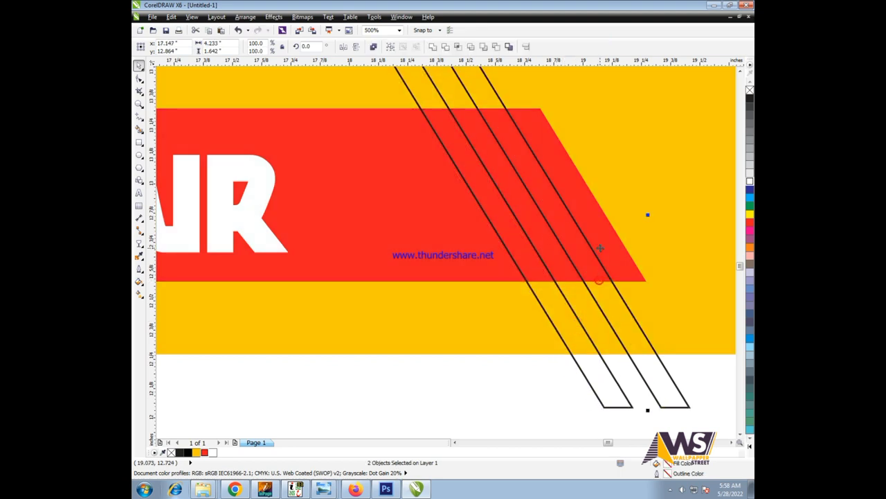
scroll(491, 261, down, 2)
drag(623, 390, 370, 88)
click(446, 50)
- Delete the leftover slanted outlines and fill one cut stripe black
drag(415, 128, 619, 398)
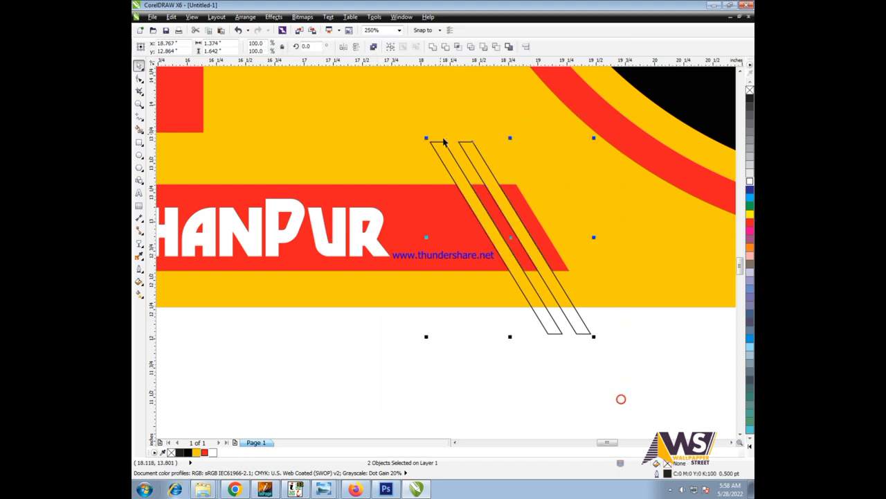
key(Delete)
click(531, 273)
click(538, 276)
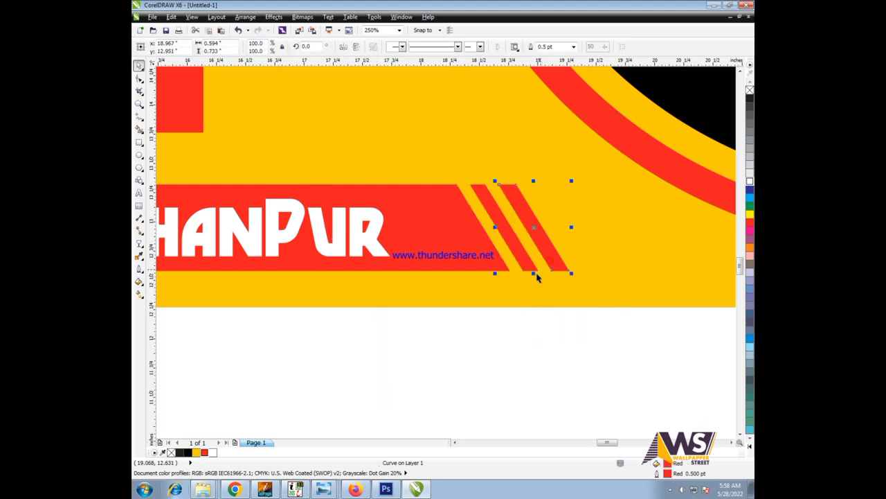
click(186, 452)
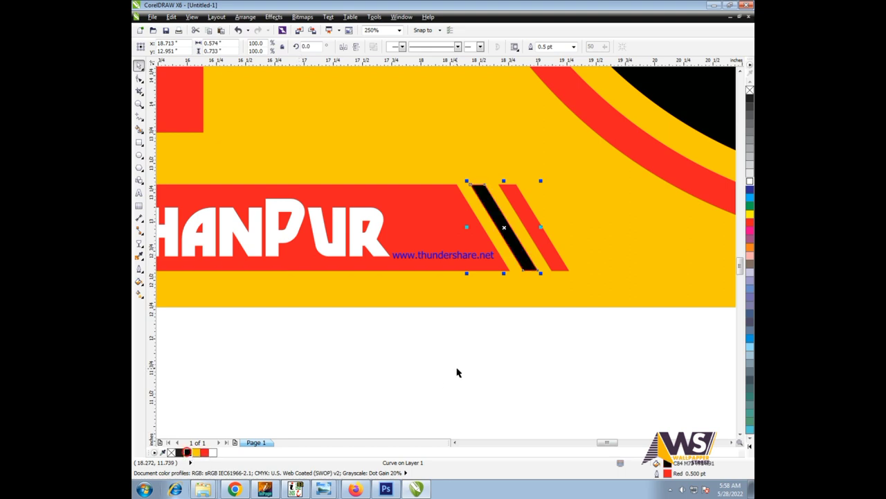
click(457, 370)
scroll(579, 282, down, 2)
drag(307, 192, 668, 344)
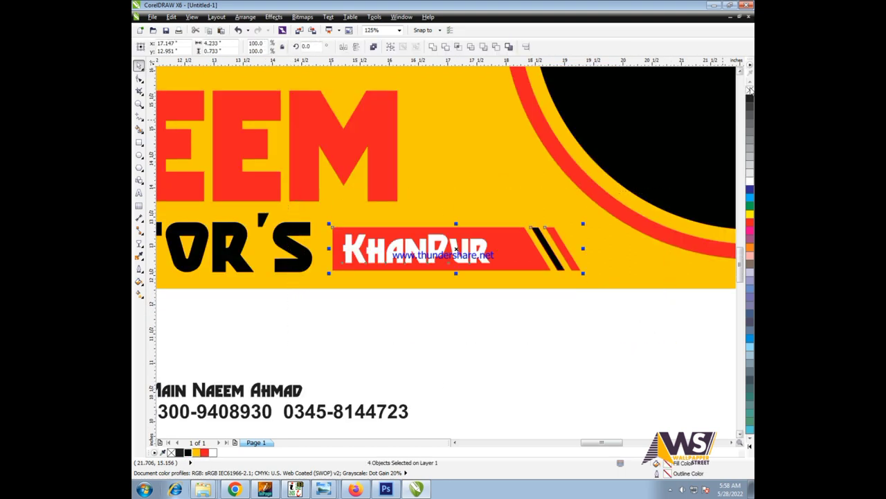
click(534, 297)
scroll(648, 311, down, 3)
- Move the two contact text lines above the banner's left end
key(ctrl+a)
key(shift+F2)
click(274, 357)
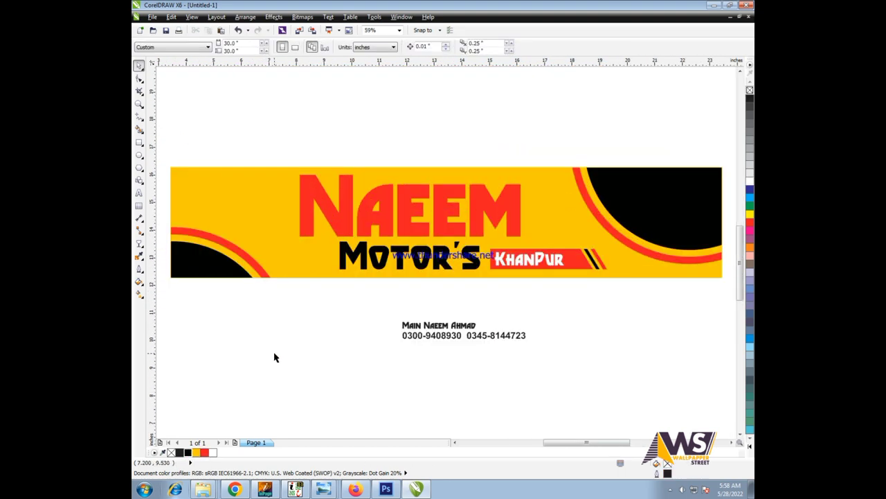
drag(296, 311, 604, 380)
scroll(529, 350, down, 2)
drag(494, 339, 353, 245)
scroll(314, 272, up, 2)
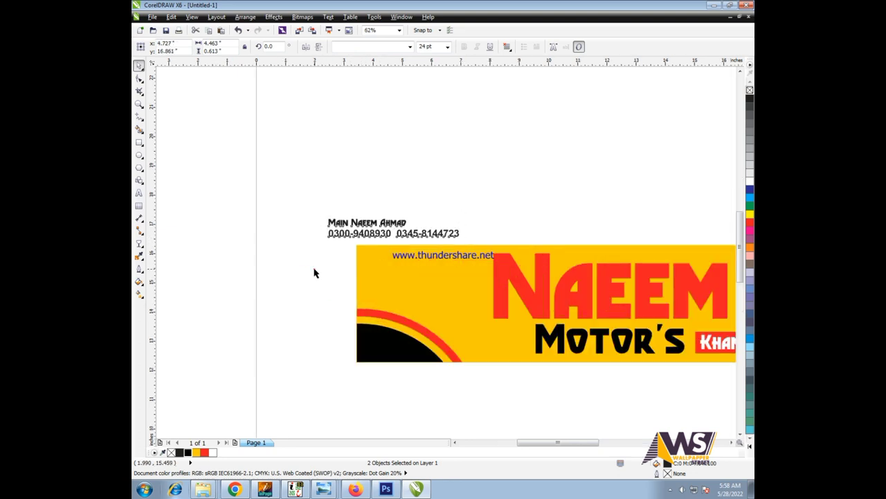
scroll(383, 241, up, 2)
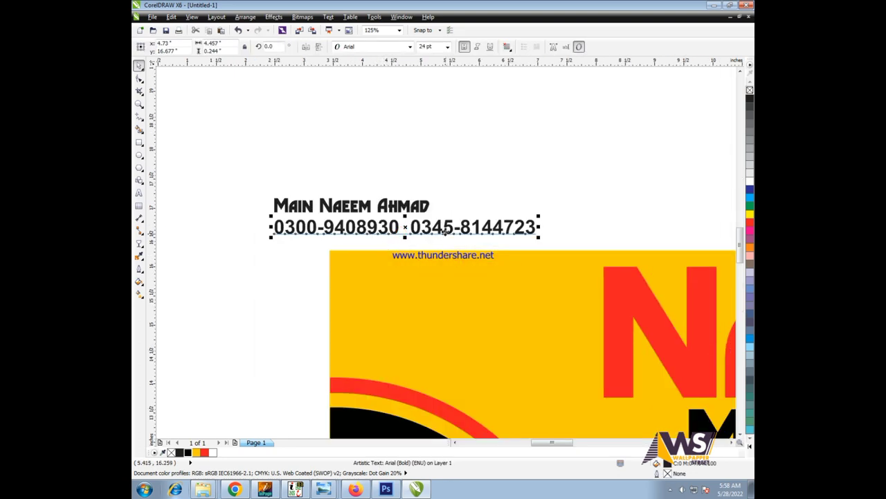
- Apply the Arroyo font to the contact text and put the second phone number on its own line
click(410, 47)
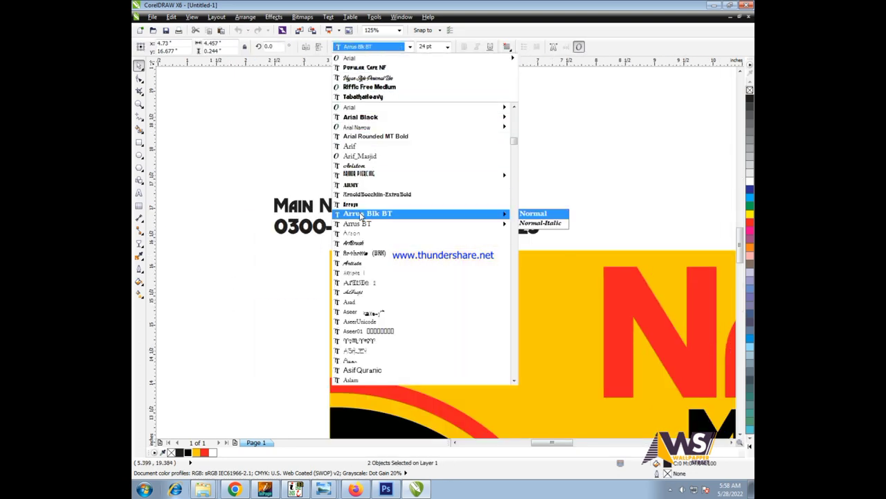
click(349, 204)
scroll(490, 216, up, 2)
double_click(339, 211)
key(Return)
key(Delete)
key(Delete)
key(Delete)
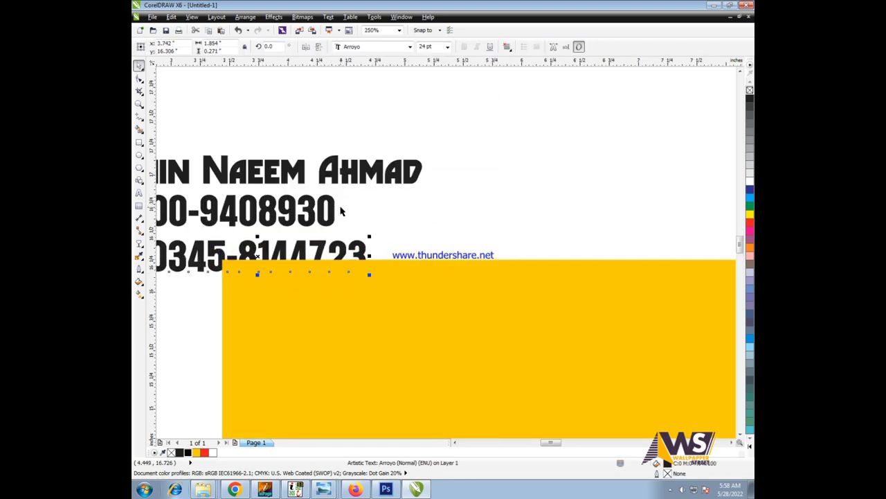
- Try the Vegan Style Personal Use font on the name line, then undo it
scroll(508, 208, down, 3)
click(506, 187)
click(435, 204)
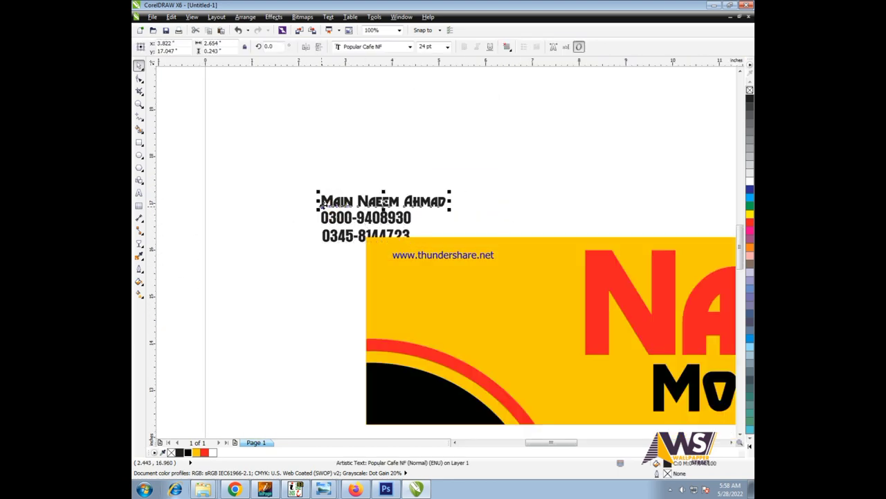
scroll(323, 204, up, 1)
click(410, 46)
click(379, 90)
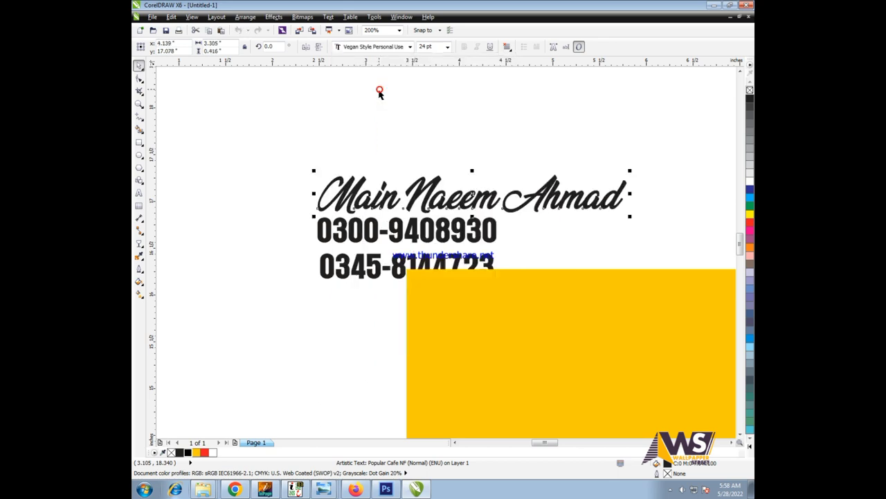
scroll(283, 187, down, 1)
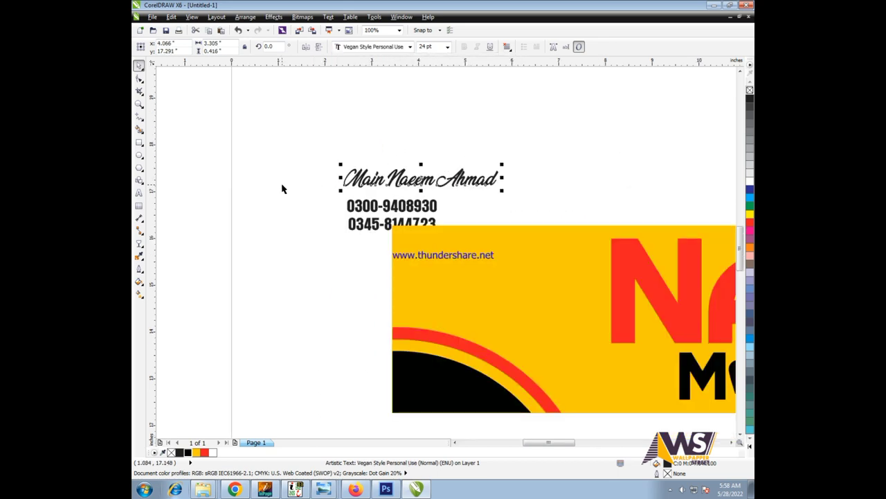
scroll(416, 198, up, 1)
key(ctrl+z)
- Try the Quarterback, Riwaj and Rossalyn fonts on the name line
click(368, 46)
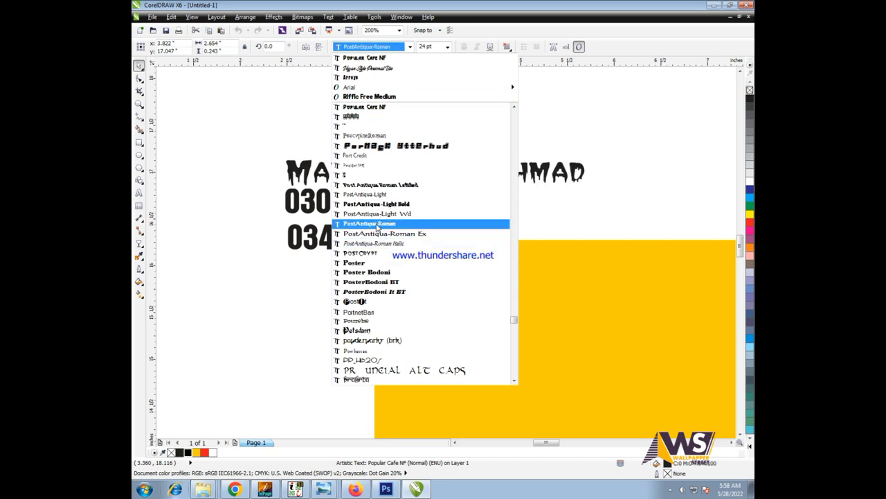
scroll(396, 281, down, 10)
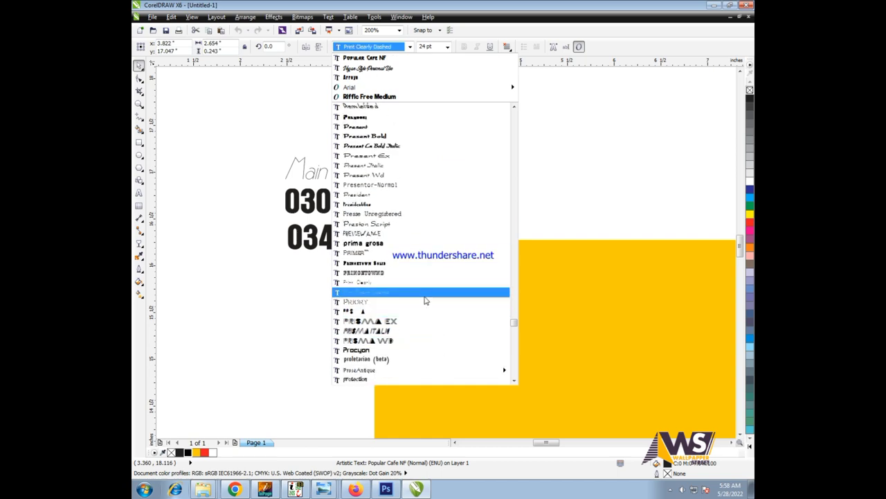
scroll(378, 295, down, 6)
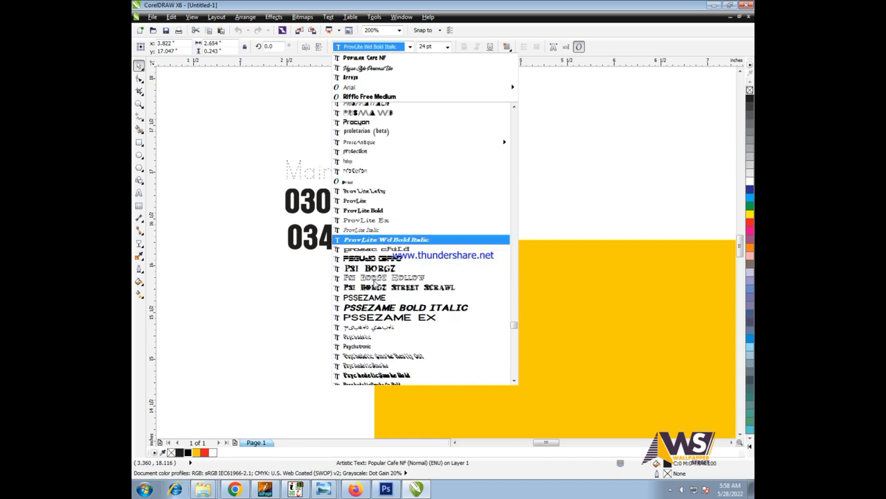
scroll(376, 291, down, 10)
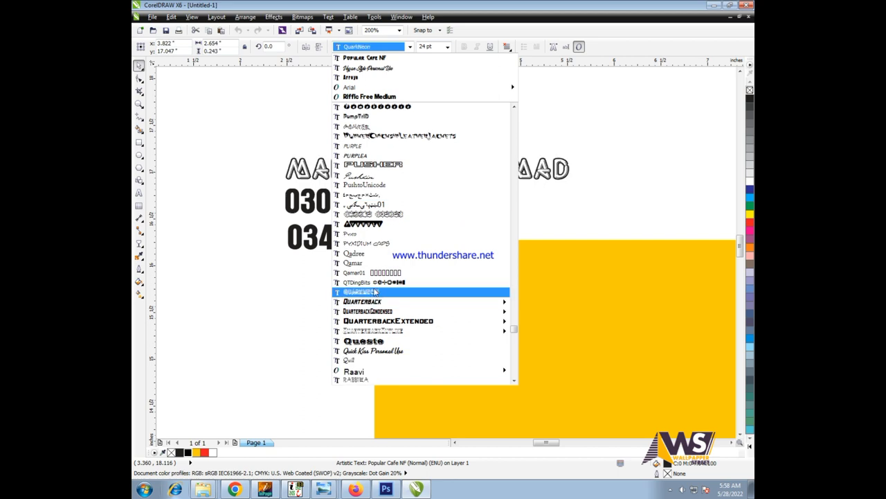
scroll(371, 298, down, 6)
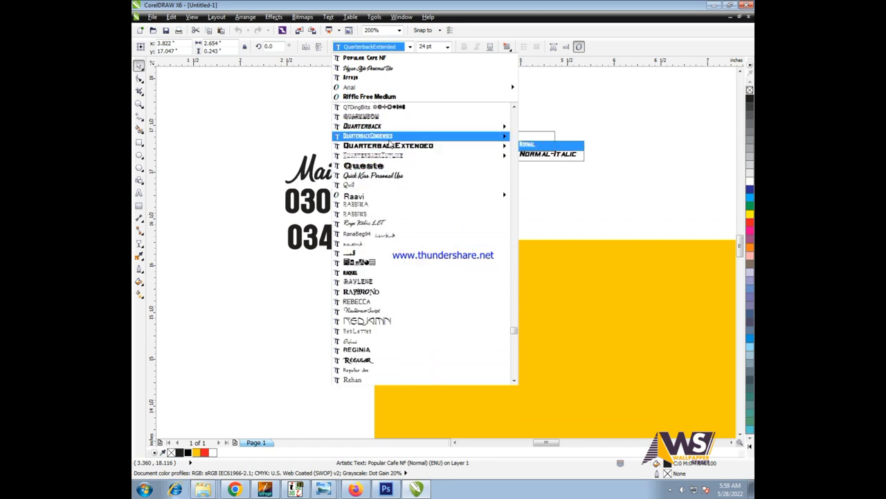
click(387, 130)
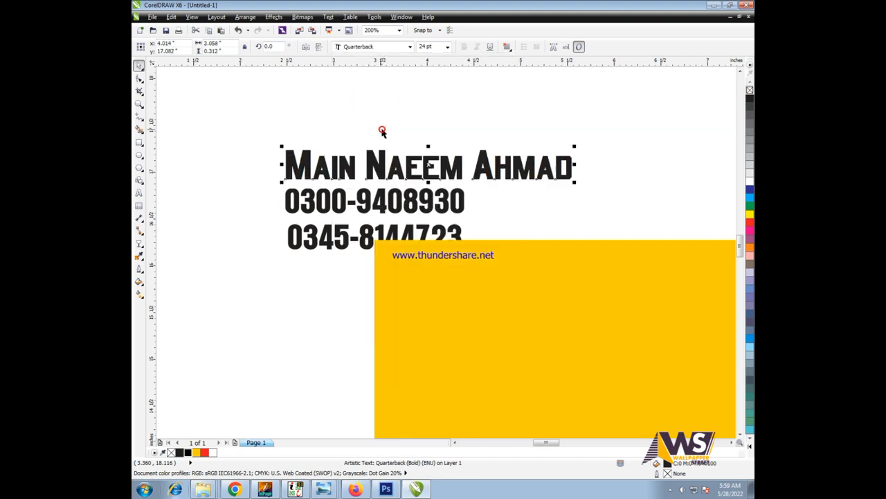
click(371, 50)
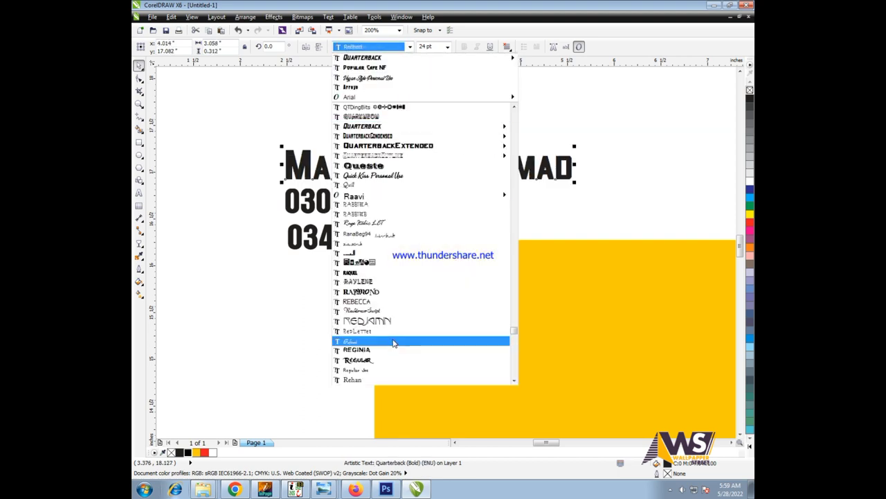
scroll(393, 305, down, 3)
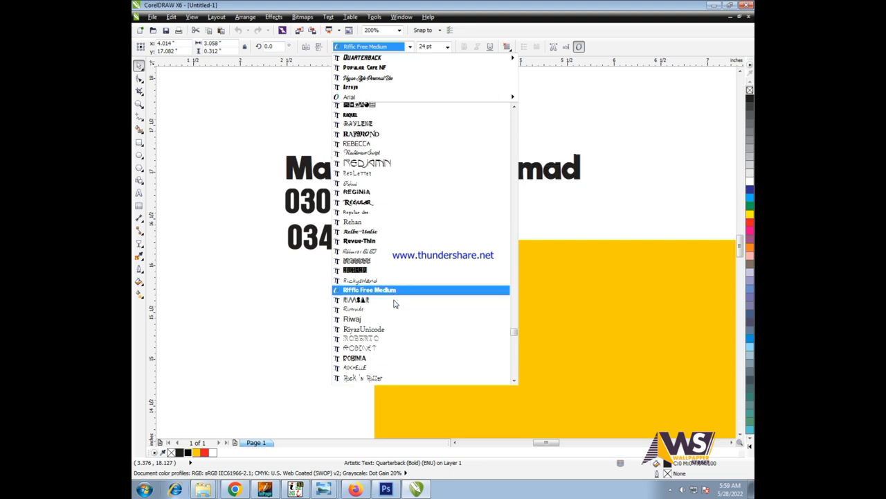
click(393, 320)
scroll(332, 173, down, 3)
click(364, 49)
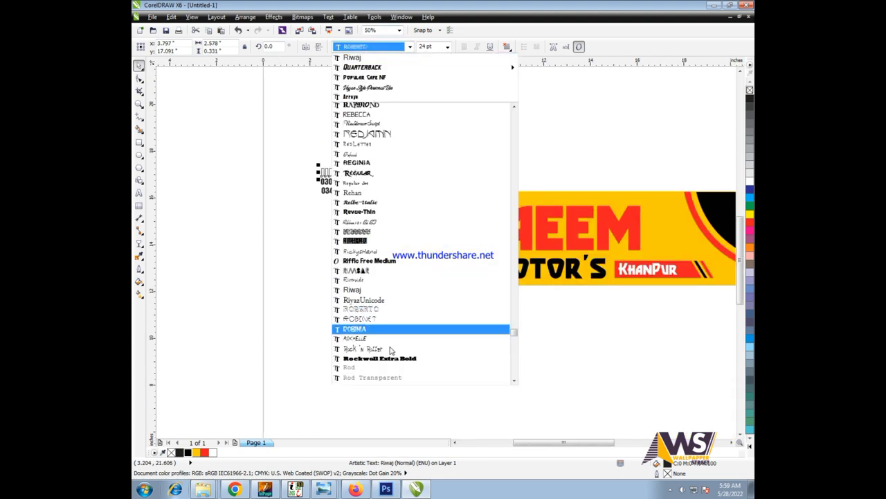
scroll(358, 333, down, 5)
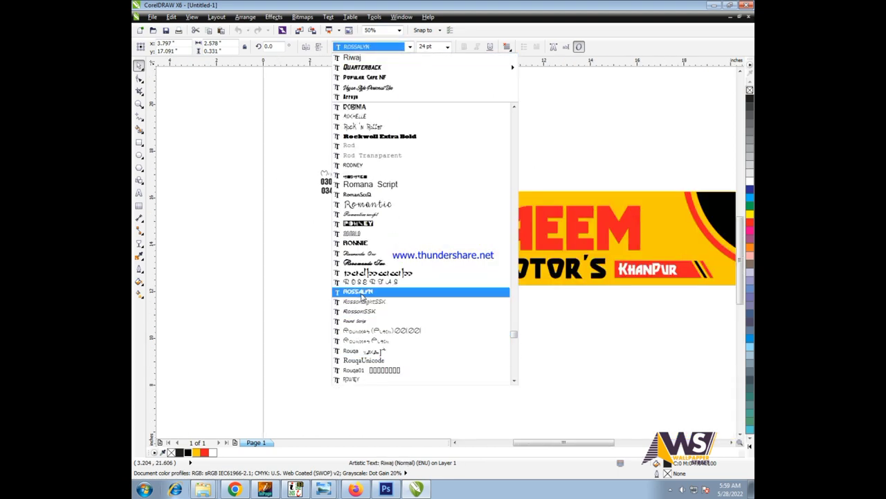
click(358, 291)
- Set the name line in the Schoolbook font
click(286, 212)
scroll(328, 168, up, 4)
drag(212, 142, 614, 200)
click(380, 48)
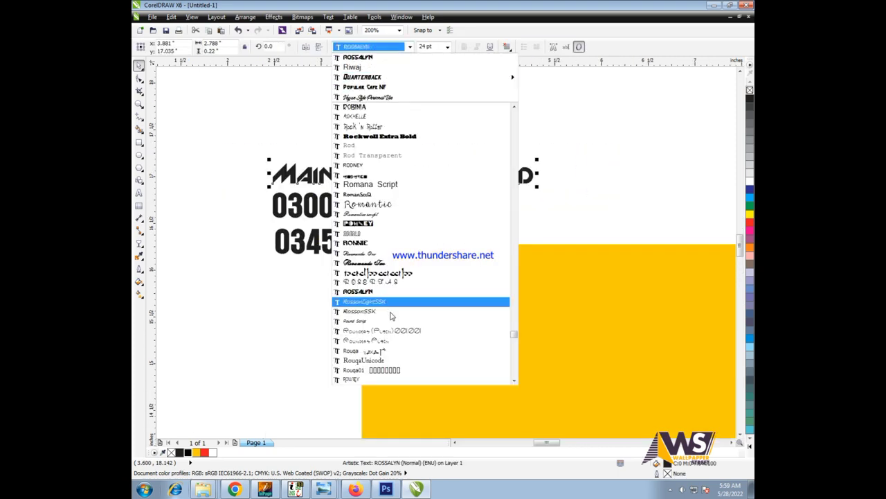
scroll(388, 305, down, 5)
mouse_move(373, 140)
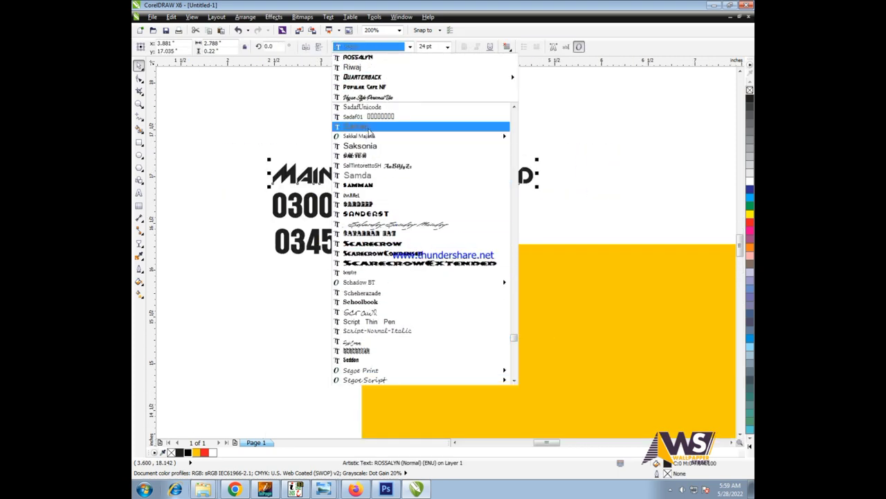
scroll(378, 298, down, 1)
scroll(374, 278, down, 3)
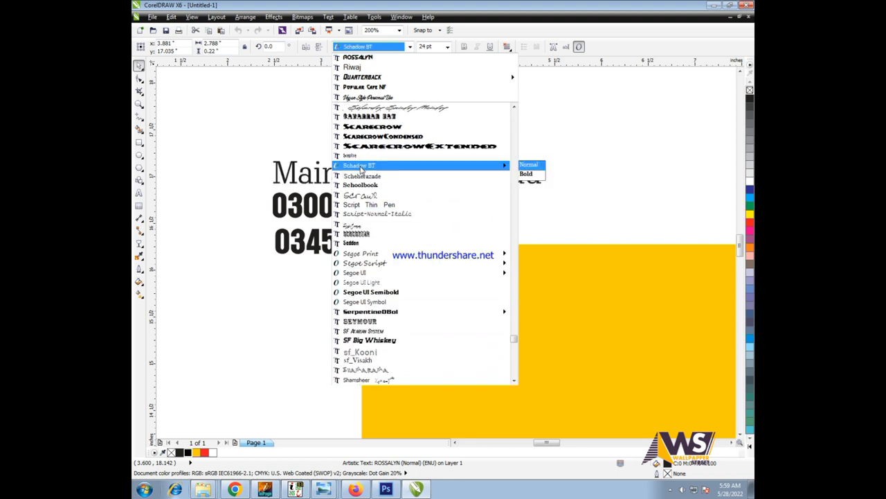
click(373, 186)
click(206, 137)
- Zoom in on the contact text and set both phone-number lines in Schoolbook
key(F3)
click(367, 206)
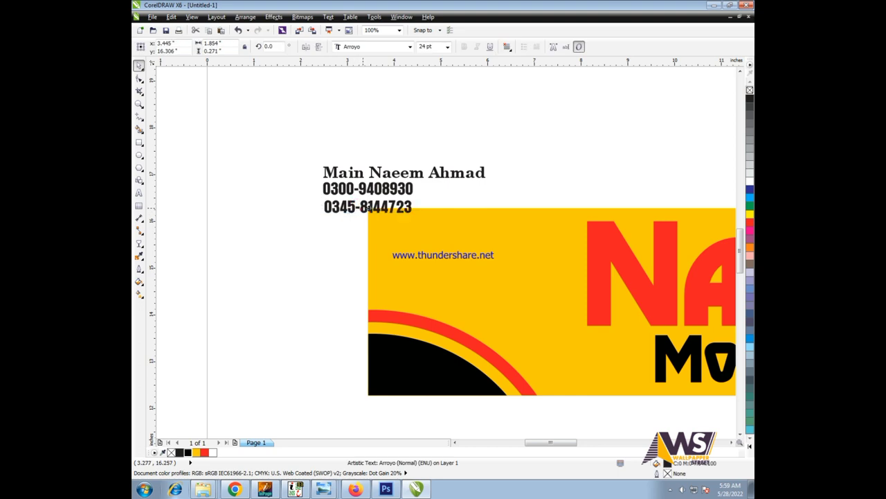
drag(367, 205, 524, 206)
key(ctrl+z)
drag(500, 151, 412, 192)
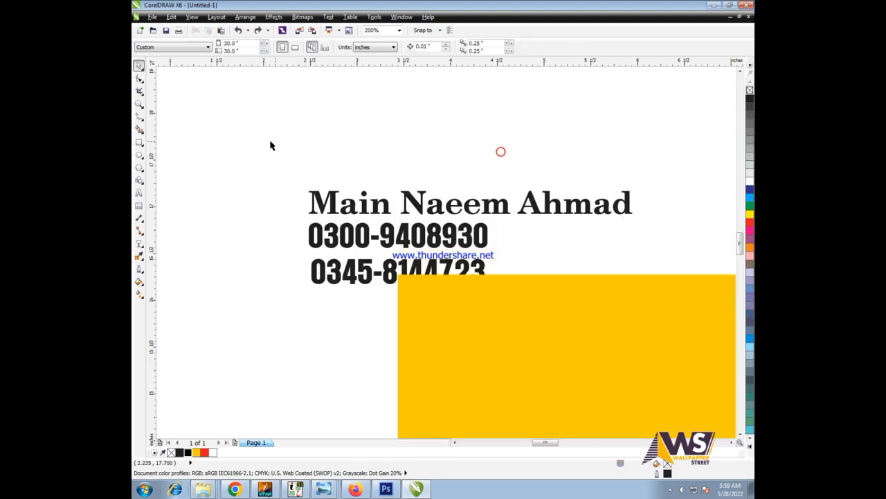
click(382, 205)
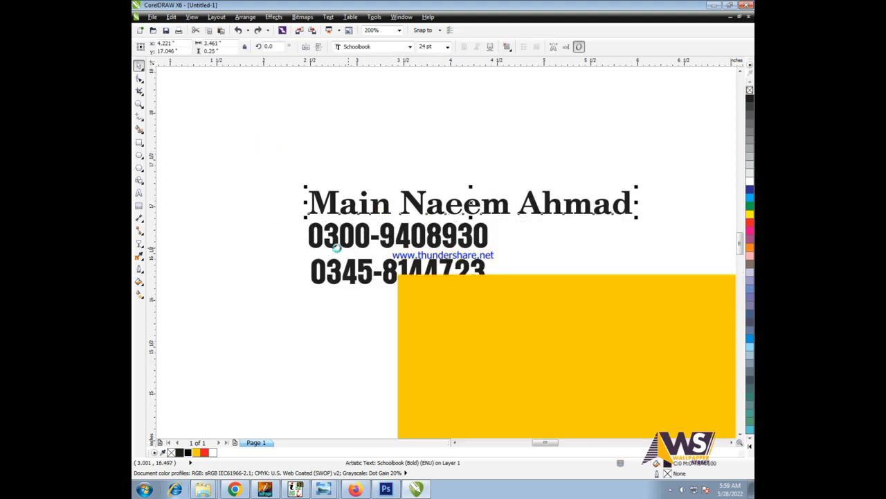
drag(398, 256, 400, 258)
click(410, 46)
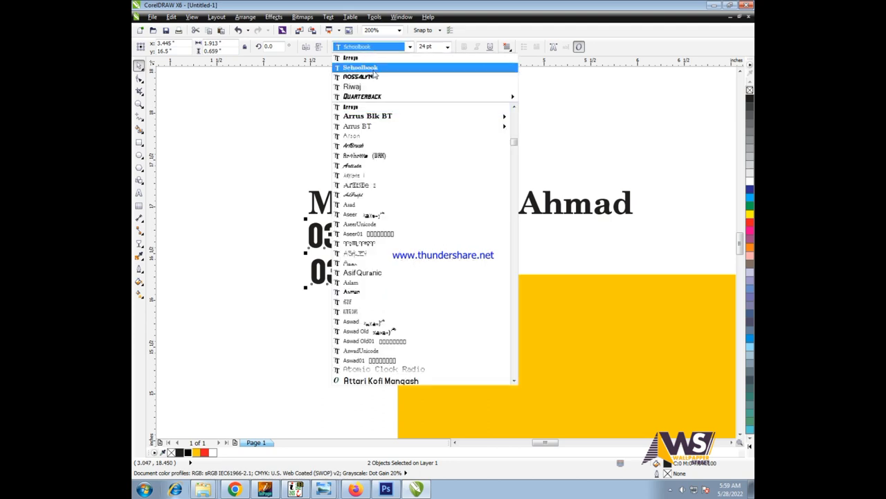
click(291, 121)
- Nudge the first phone line lower and align Main and the name with the numbers' left edge
drag(474, 248, 473, 252)
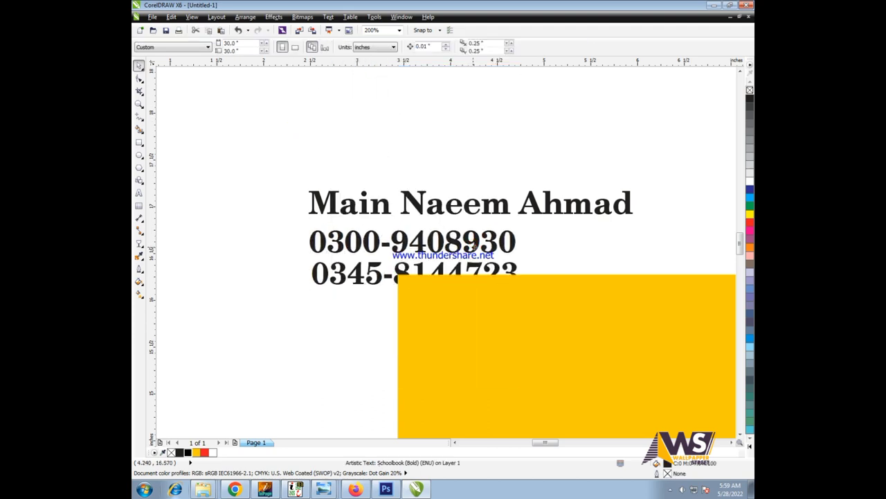
drag(292, 155, 480, 181)
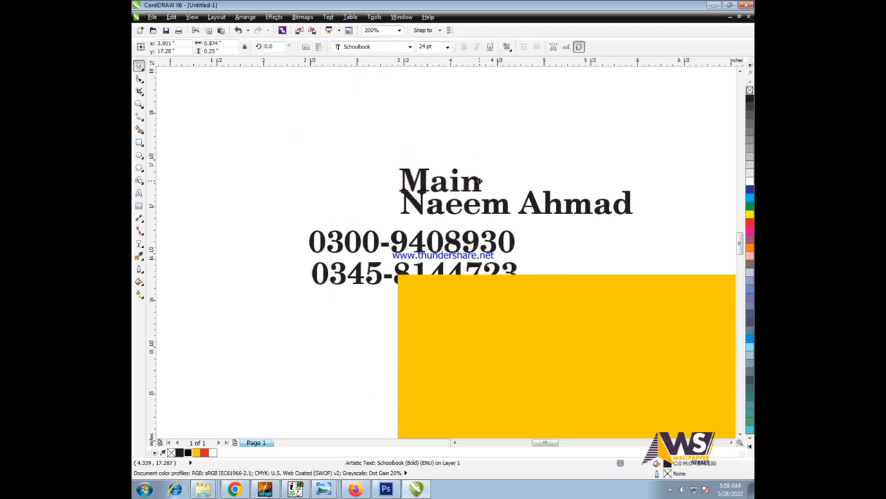
drag(337, 115, 640, 225)
drag(528, 202, 435, 205)
- Place the contact block on the yellow banner's left side and enlarge it
scroll(376, 190, down, 3)
drag(295, 154, 478, 246)
scroll(417, 215, up, 3)
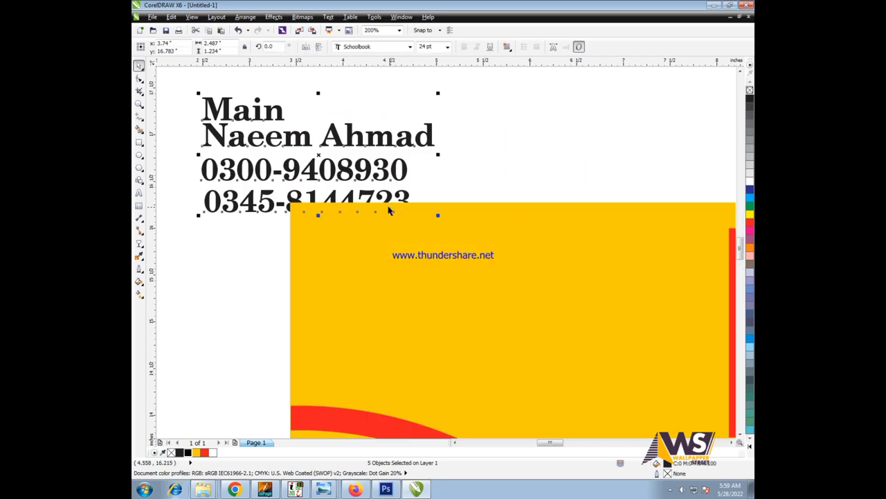
drag(380, 203, 559, 356)
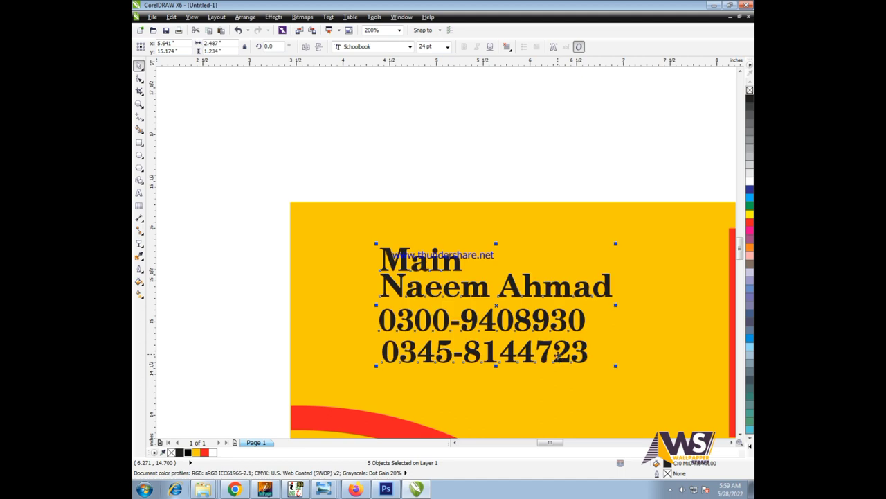
scroll(266, 84, down, 5)
scroll(323, 145, up, 5)
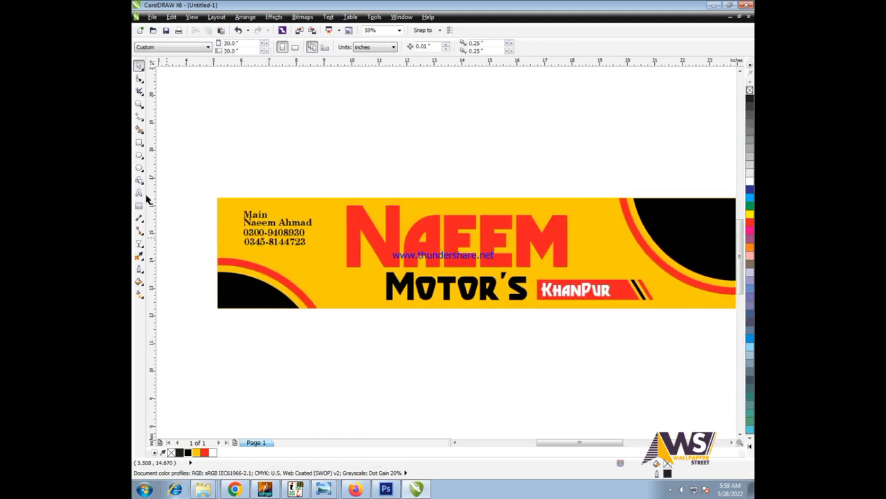
drag(310, 216, 298, 201)
drag(231, 248, 455, 290)
- Colour the name line and the word Main red, nudging Main slightly down
scroll(375, 264, up, 2)
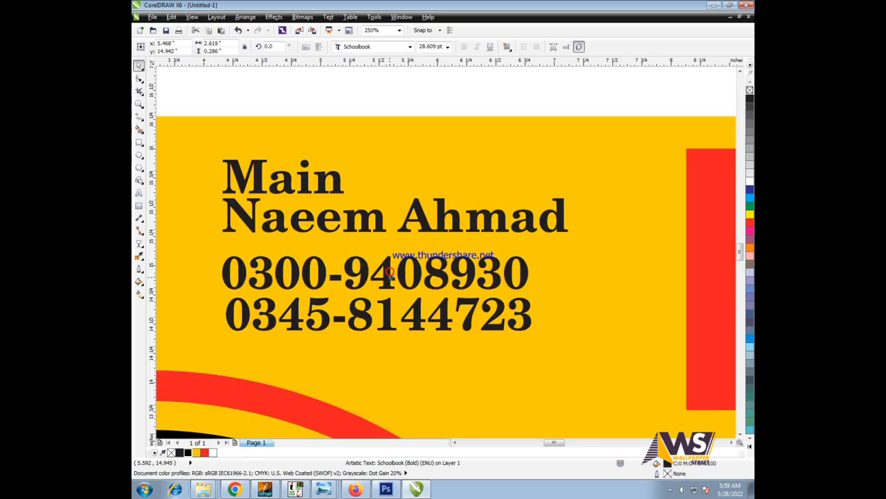
click(406, 225)
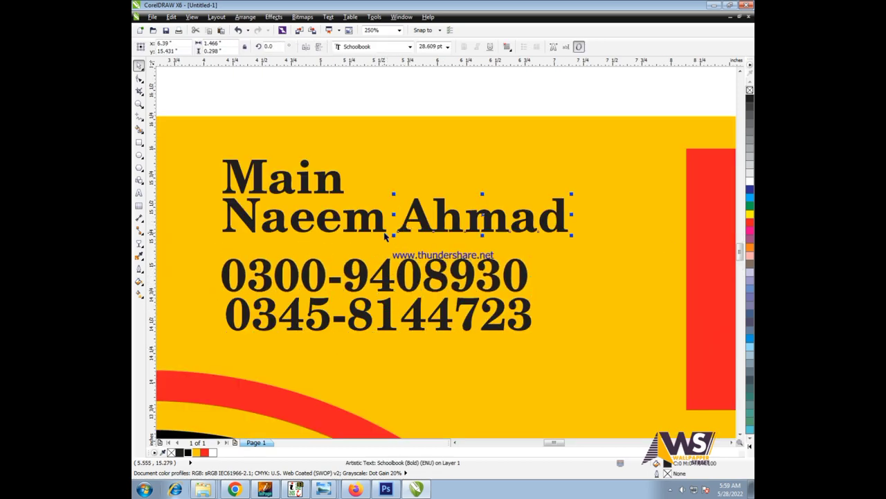
click(204, 453)
scroll(250, 216, up, 2)
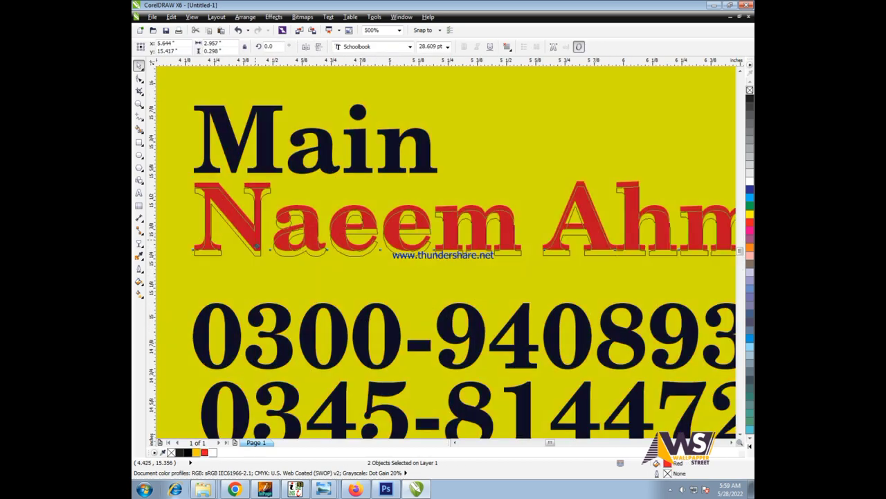
click(267, 173)
key(Down)
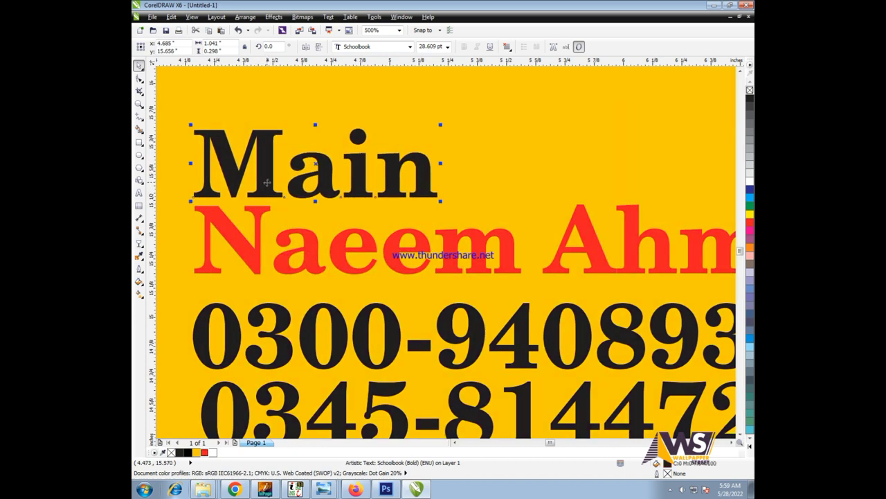
click(204, 453)
scroll(198, 248, down, 4)
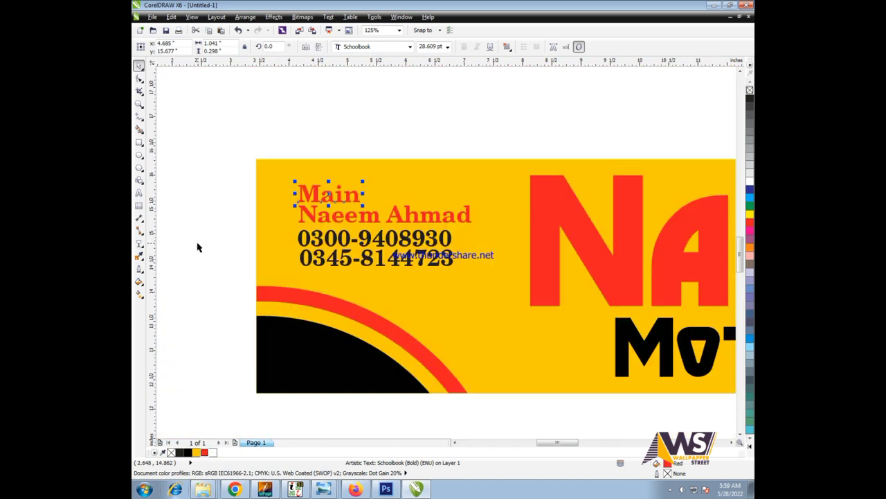
- Give both phone-number lines a uniform fill of C84 M73 Y73 K91
drag(471, 277, 201, 223)
key(shift+F11)
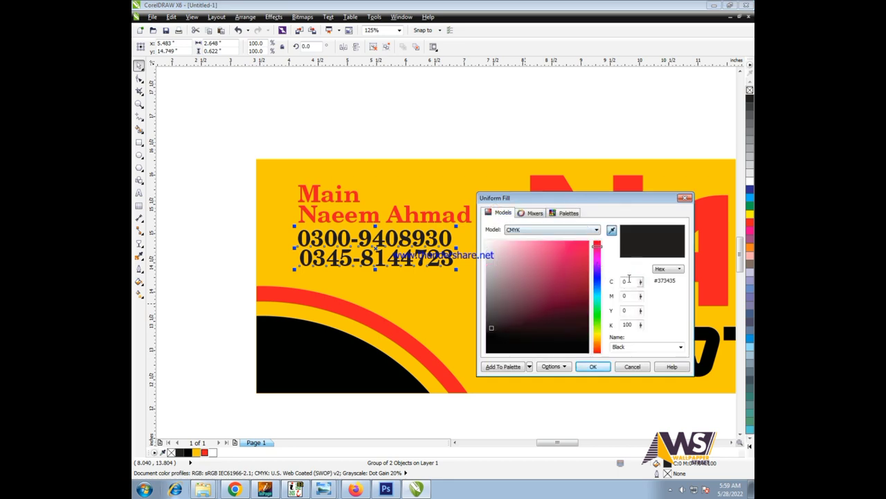
text(84)
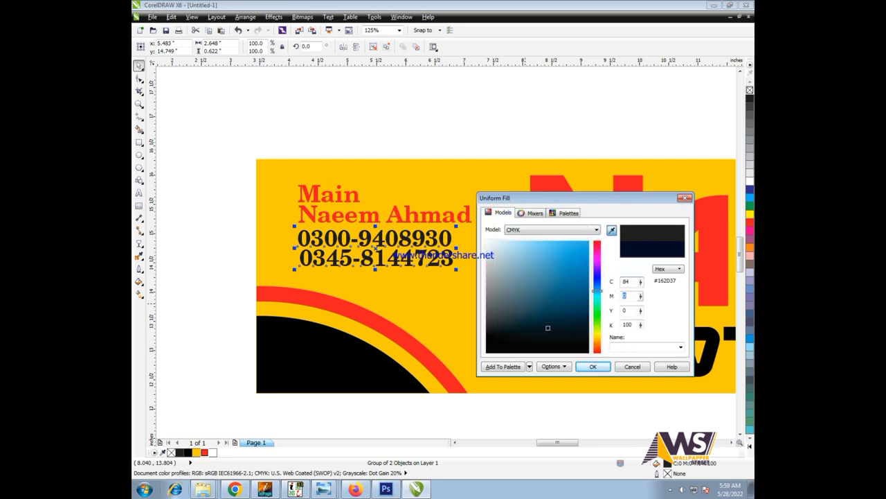
key(Tab)
text(73)
key(Tab)
text(73)
key(Tab)
text(91)
key(Return)
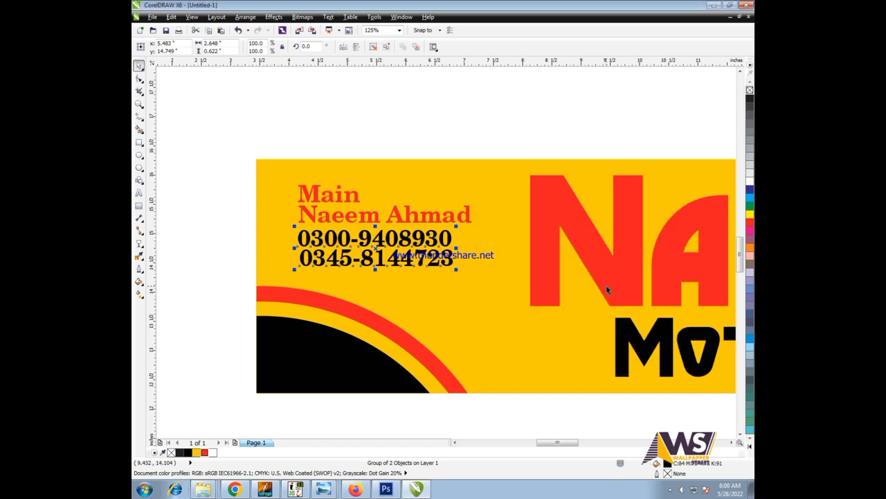
- Review the contact text on the whole banner and bring up the save window with Ctrl+S
click(224, 146)
key(F3)
drag(400, 236, 400, 235)
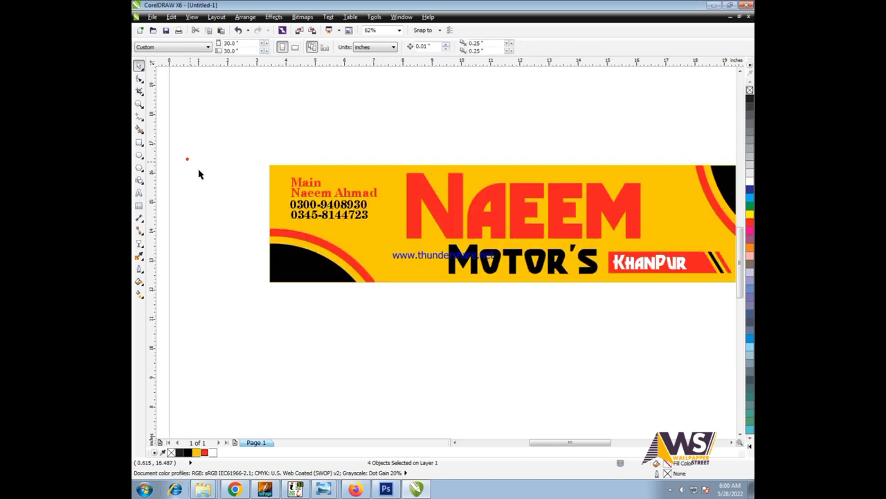
scroll(250, 204, up, 3)
drag(228, 154, 724, 293)
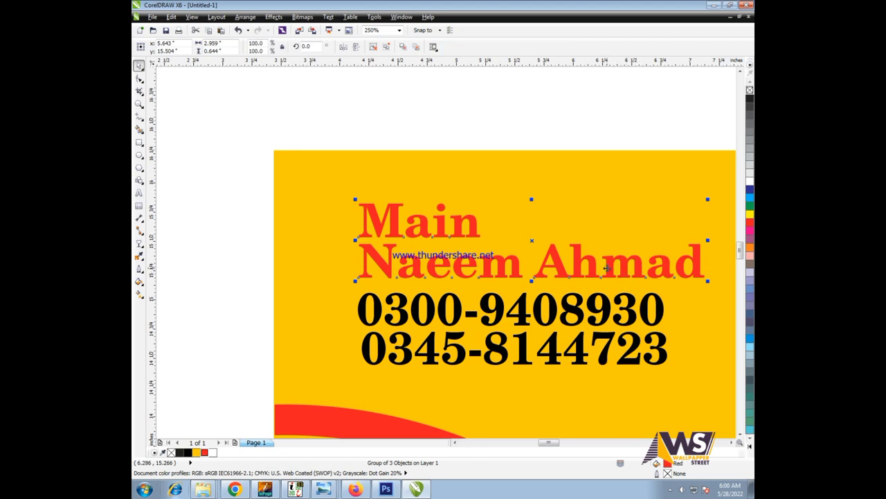
scroll(604, 267, up, 1)
scroll(306, 166, down, 4)
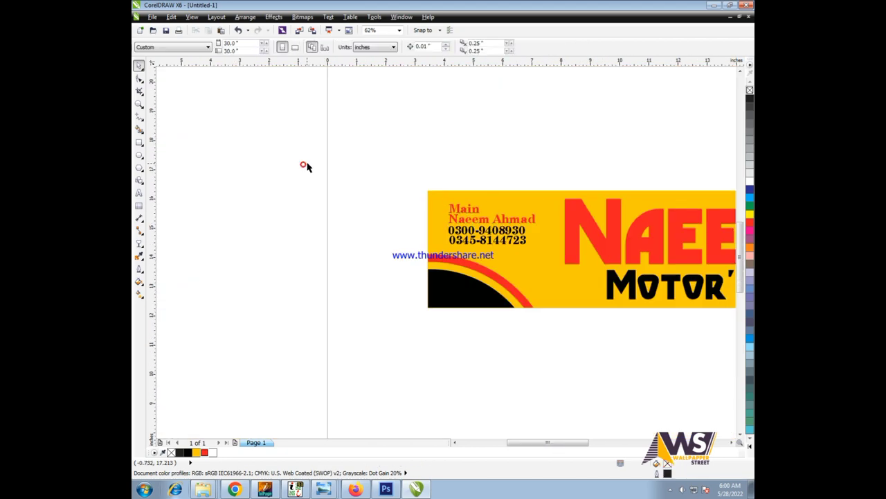
scroll(310, 166, down, 1)
key(F4)
key(ctrl+s)
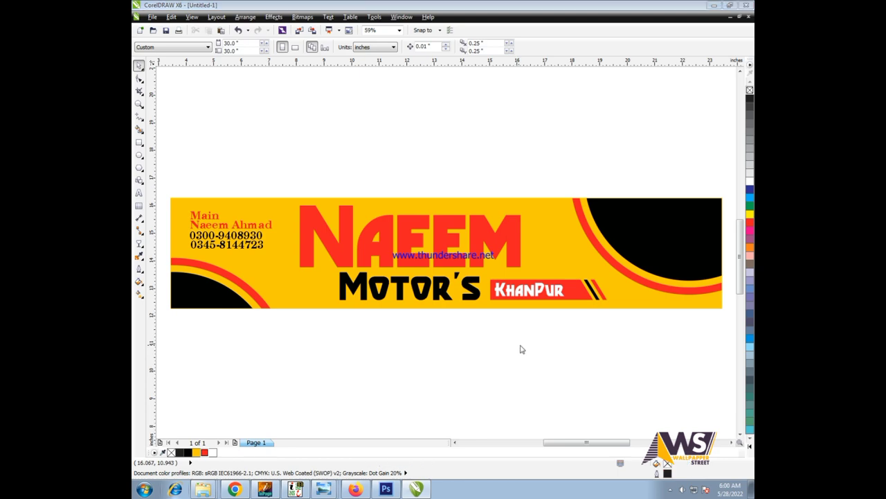
click(745, 8)
key(ctrl+s)
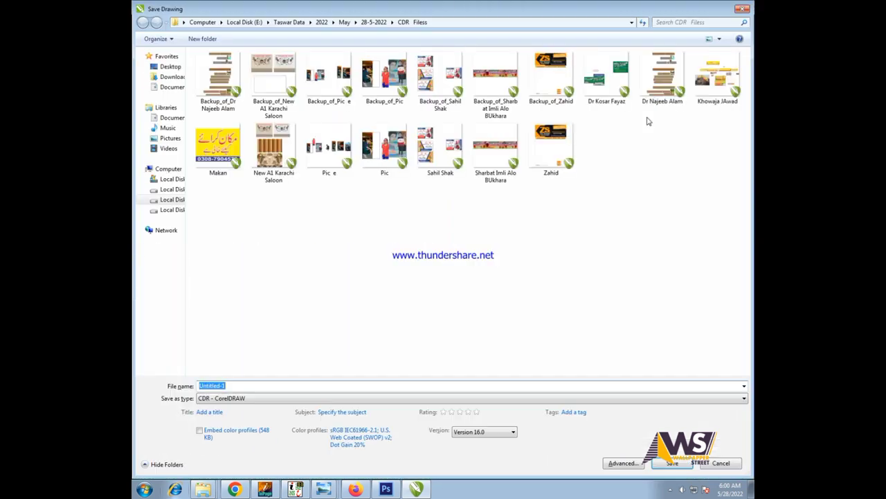
text(Naeem Motter)
key(Return)
- Select and deselect the whole banner, then switch to the file browser window
scroll(641, 145, down, 2)
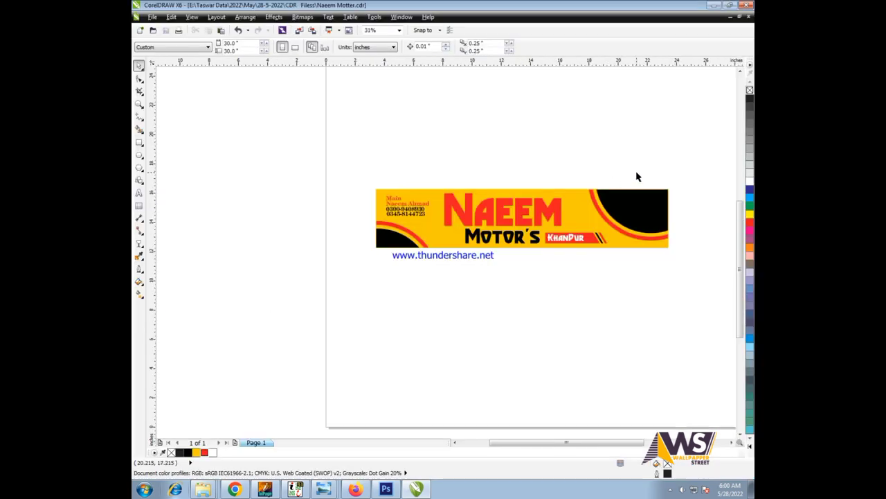
drag(695, 163, 378, 330)
key(shift+F2)
click(525, 355)
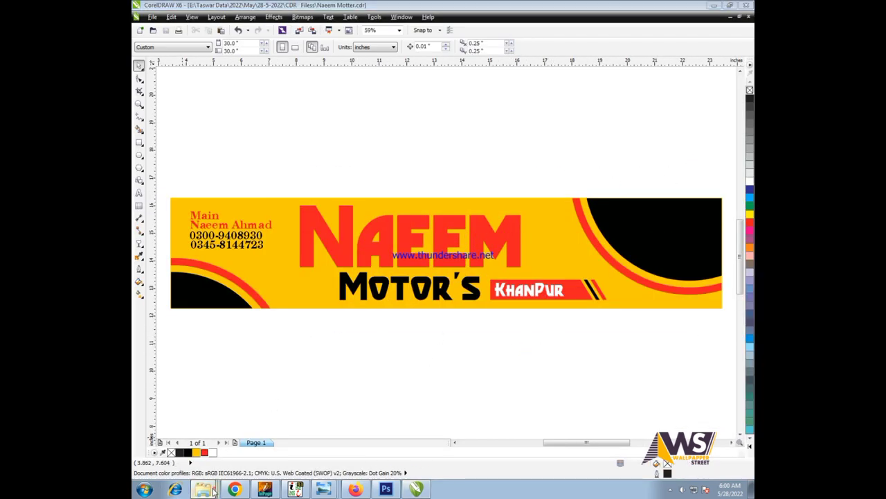
click(203, 490)
- Browse Local Disk (E:) > Taswar Data > Data is Wark into the Car folder
click(174, 196)
double_click(485, 93)
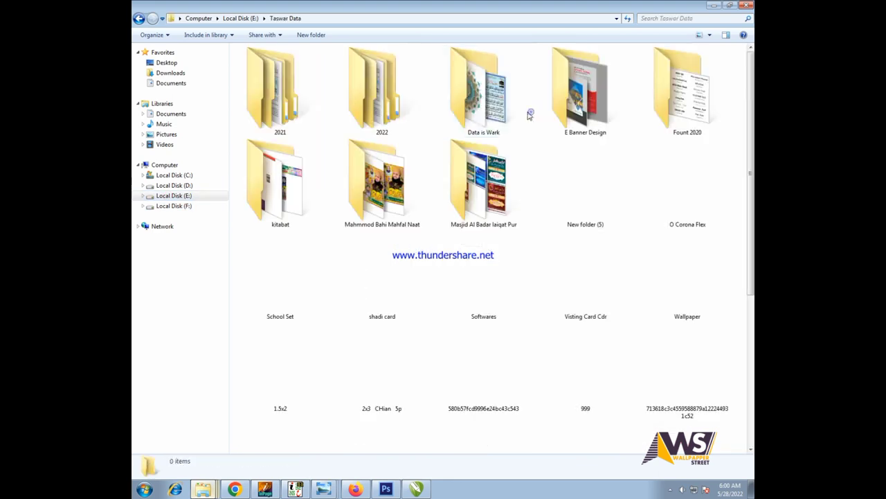
double_click(471, 104)
click(447, 134)
scroll(447, 133, down, 5)
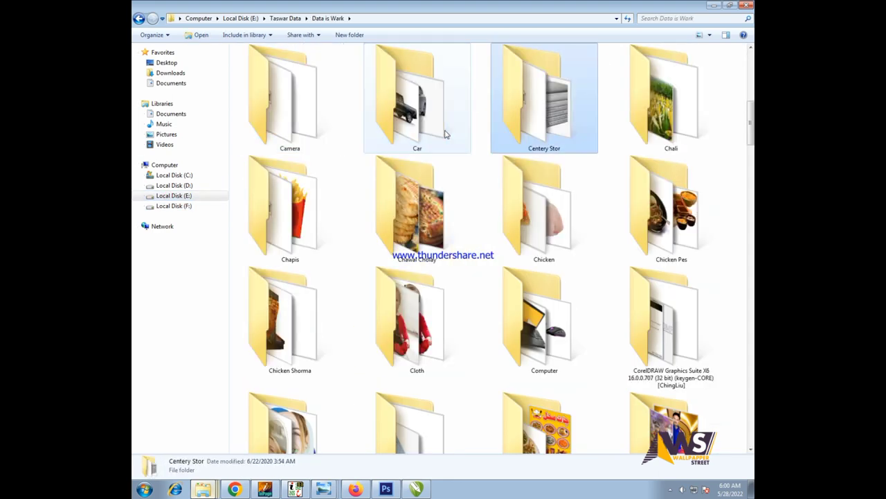
double_click(444, 132)
- Look through the Toyota, Corolla, honda-city and Altis car images
click(453, 276)
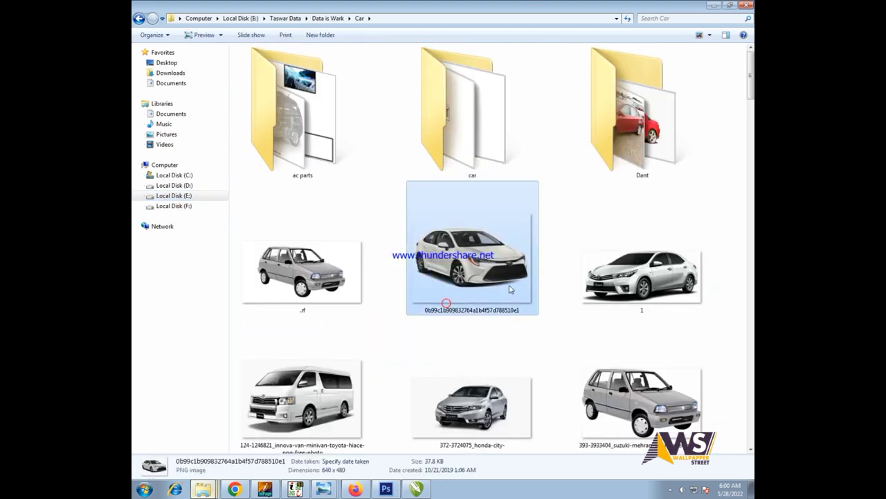
click(679, 301)
click(428, 270)
scroll(428, 270, down, 2)
click(428, 270)
scroll(428, 270, down, 4)
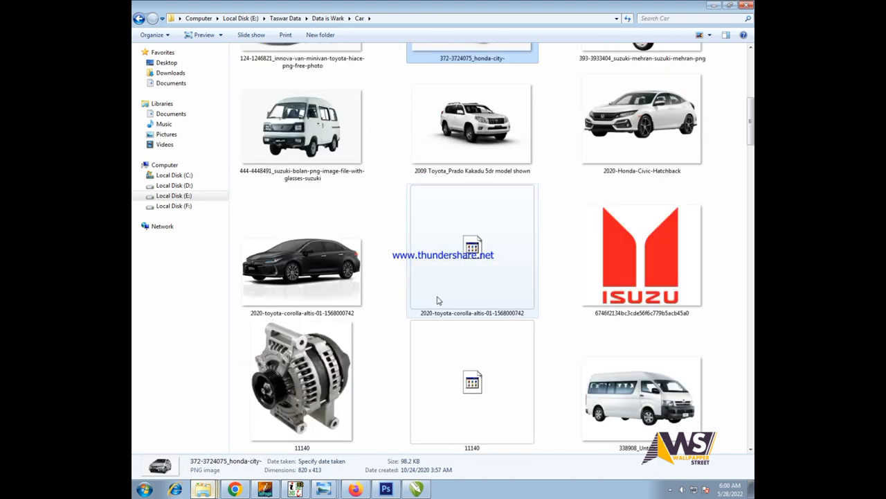
click(475, 281)
scroll(475, 282, down, 4)
key(Up)
- Select the lc-prado-white-pearl-crystal picture and drag it into the CorelDRAW drawing
scroll(599, 275, down, 3)
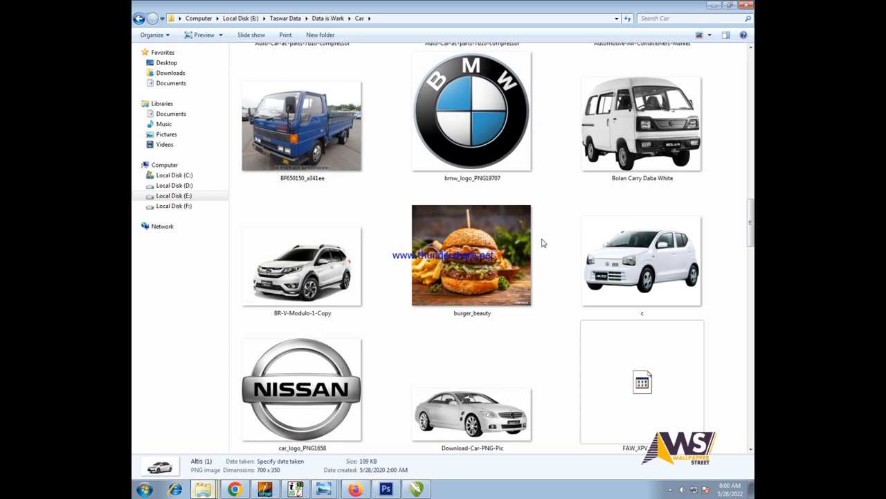
scroll(543, 242, down, 5)
click(490, 362)
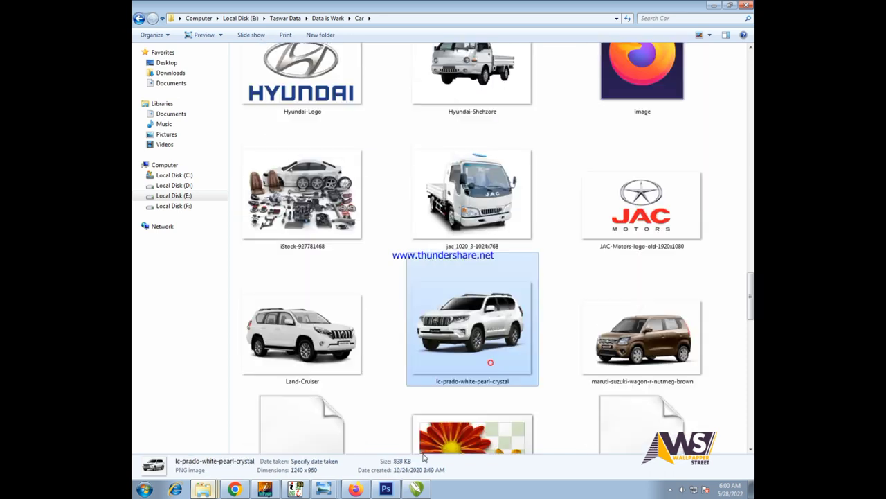
drag(425, 457, 543, 241)
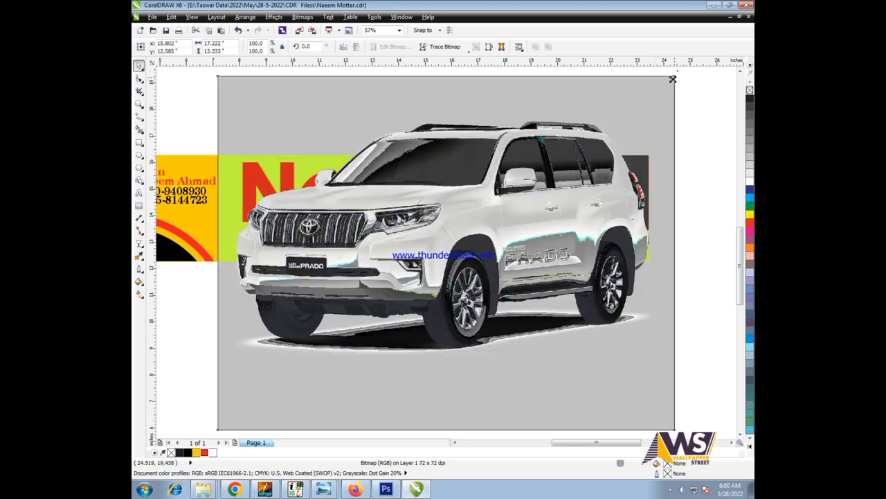
- Scale the white Prado photo to fill the black corner at the banner's right end
drag(677, 72, 363, 316)
drag(554, 180, 606, 203)
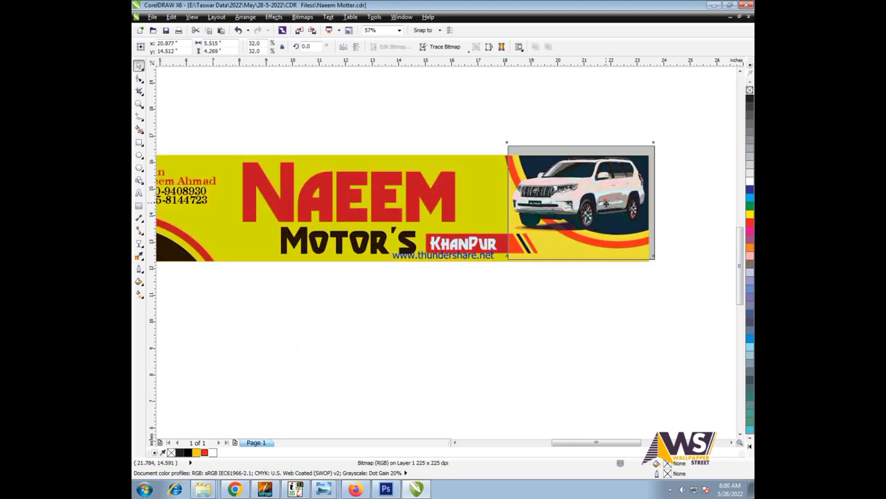
scroll(608, 198, up, 2)
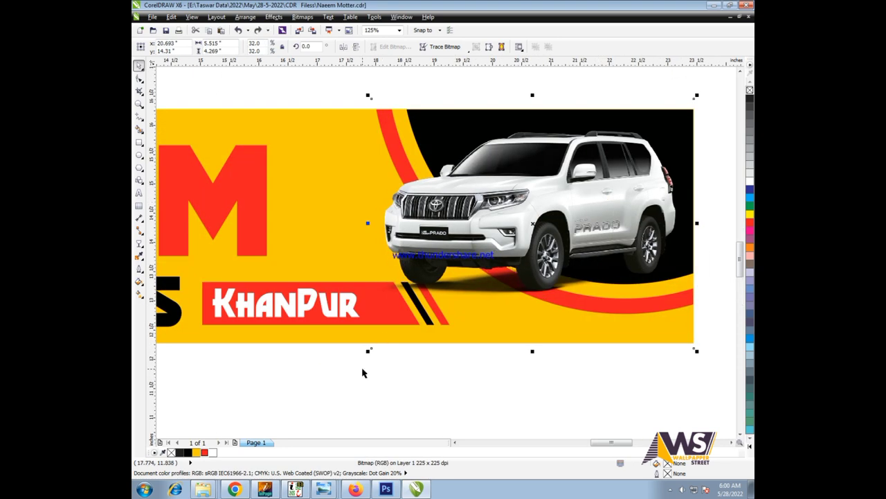
drag(369, 352, 338, 374)
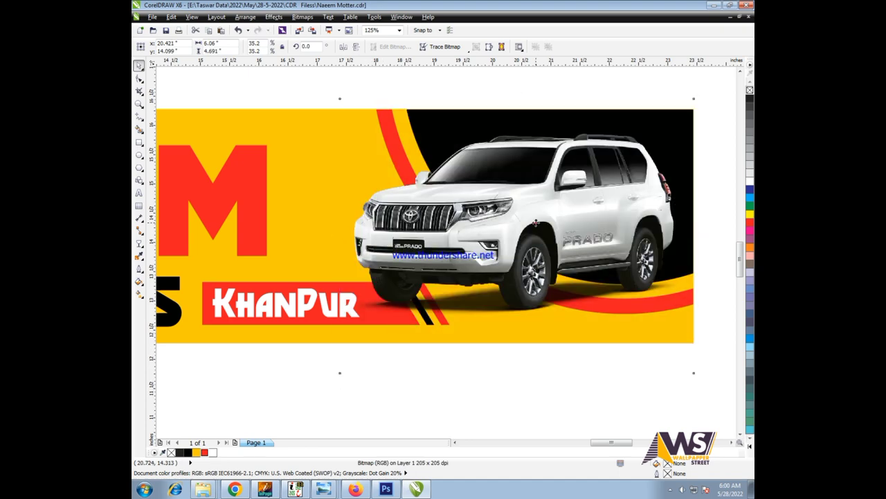
scroll(604, 164, down, 2)
scroll(603, 163, up, 2)
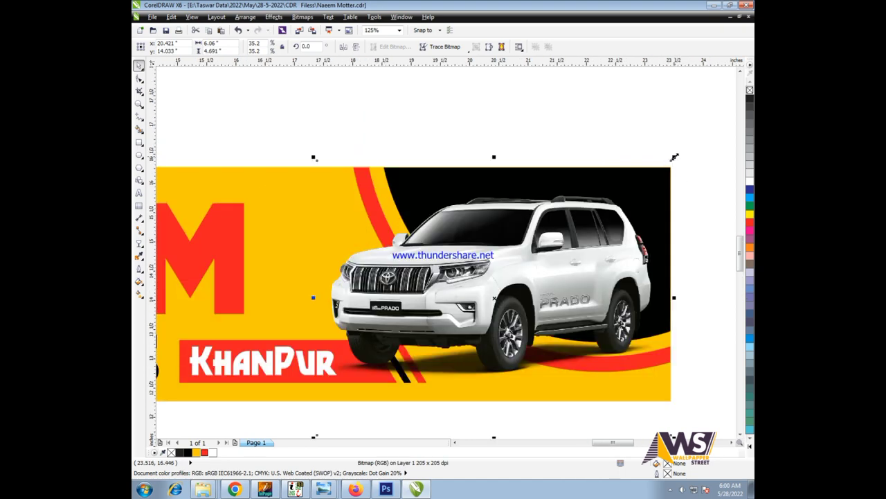
mouse_move(675, 158)
mouse_down()
mouse_move(681, 151)
mouse_move(671, 142)
mouse_up()
scroll(669, 134, down, 4)
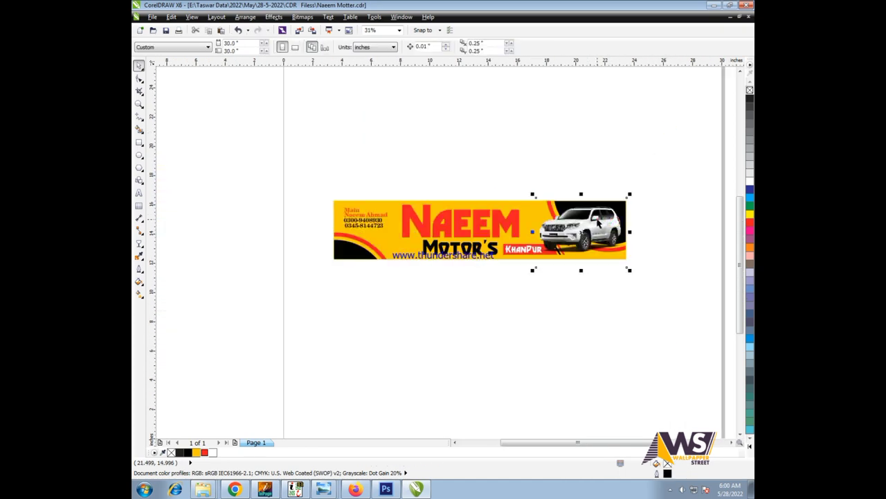
scroll(599, 222, up, 2)
- PowerClip the Prado photo into the banner rectangle with Place Inside Frame
click(273, 17)
mouse_move(287, 153)
click(395, 153)
click(479, 194)
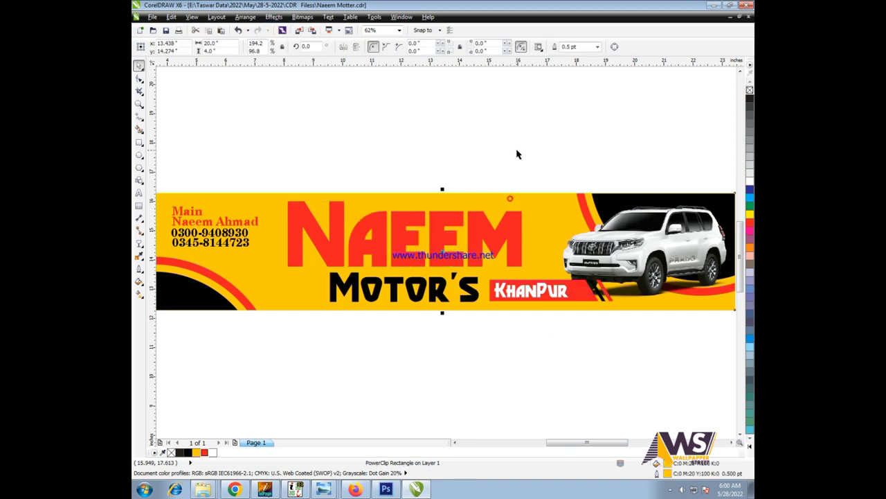
- Check the banner's objects, including the KhanPur label group, then deselect everything
scroll(677, 191, down, 2)
key(ctrl+a)
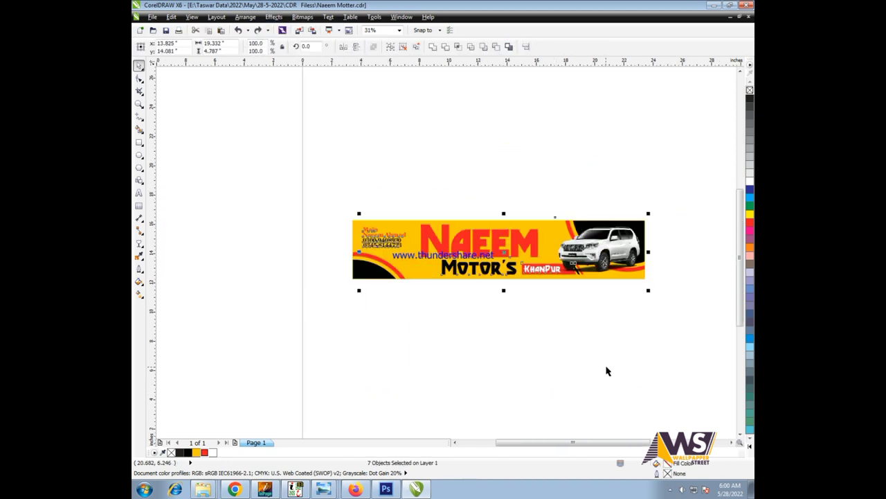
scroll(607, 371, up, 2)
click(607, 409)
scroll(518, 291, up, 2)
click(518, 291)
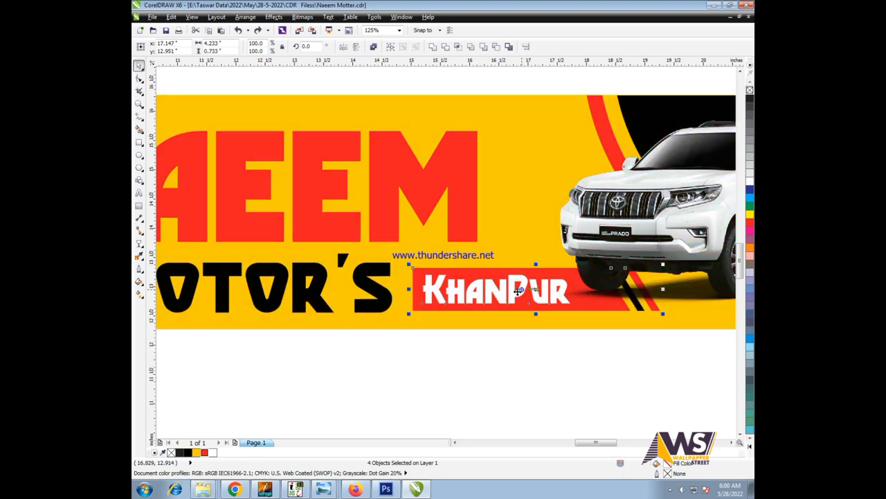
scroll(518, 291, down, 2)
click(561, 338)
scroll(679, 162, down, 2)
scroll(376, 399, up, 2)
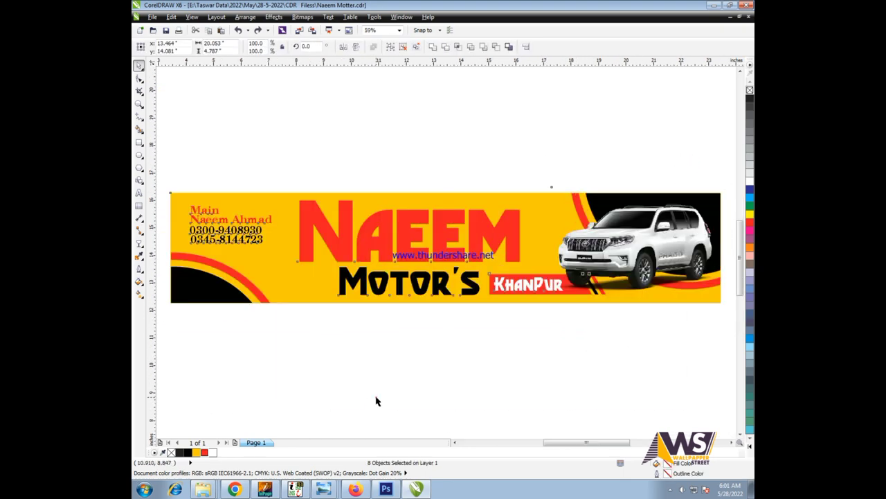
click(376, 400)
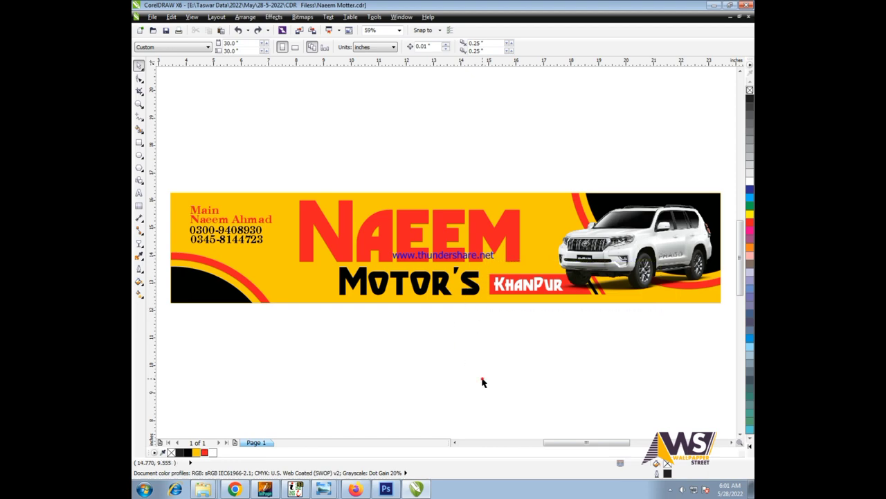
scroll(483, 382, down, 2)
scroll(367, 323, up, 2)
- Import the red suzuki_PNG12298 image from Explorer into the drawing and select the banner
key(alt+Tab)
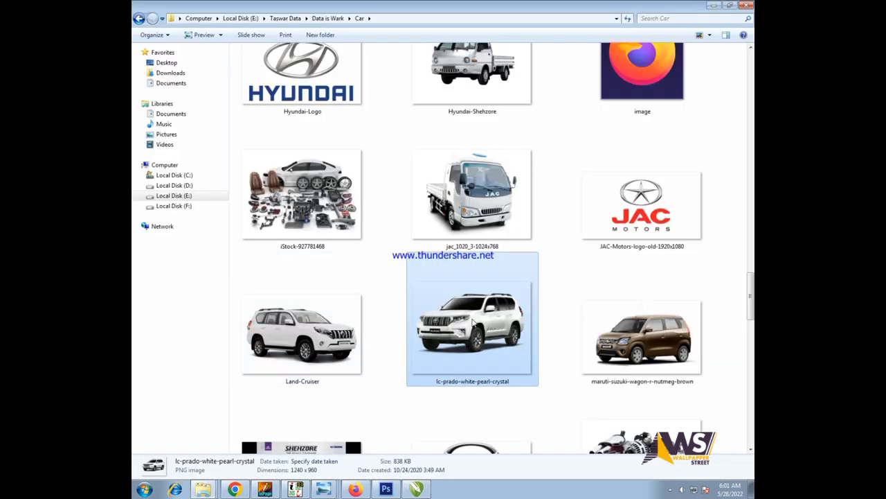
scroll(473, 323, down, 10)
click(656, 113)
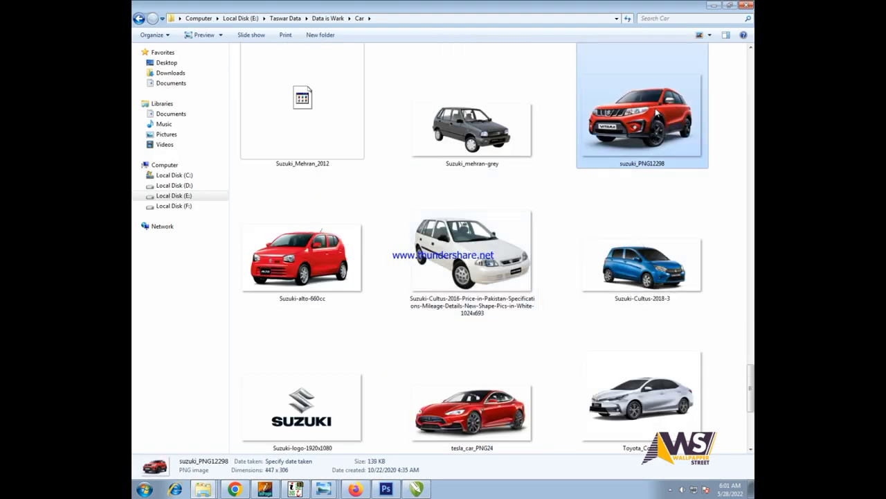
drag(656, 113, 451, 355)
scroll(535, 300, down, 2)
click(651, 277)
- Duplicate the banner above the original, move the Vitara up, and extract its Prado
drag(623, 277, 624, 196)
click(444, 329)
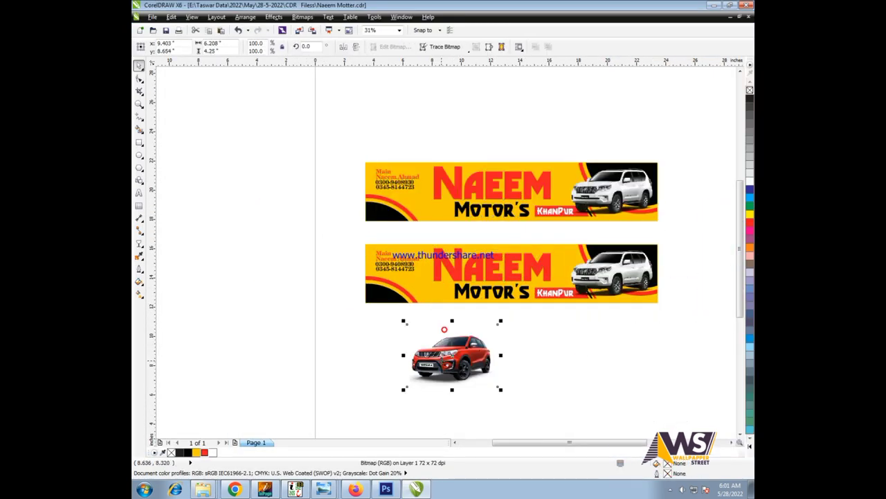
drag(444, 329, 532, 63)
drag(614, 192, 531, 350)
mouse_move(644, 176)
mouse_down()
mouse_move(658, 151)
mouse_move(644, 176)
mouse_up()
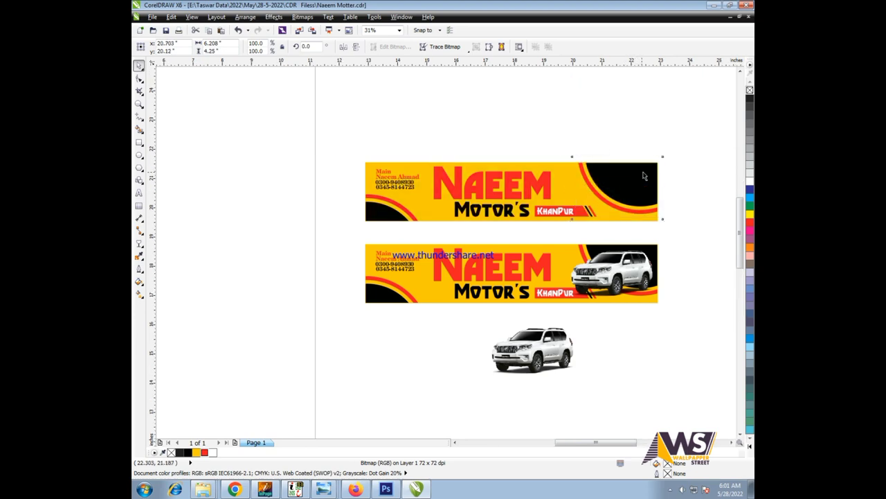
- PowerClip the red Vitara into the top banner's frame using Place Inside Frame
scroll(644, 176, up, 1)
scroll(644, 176, up, 1)
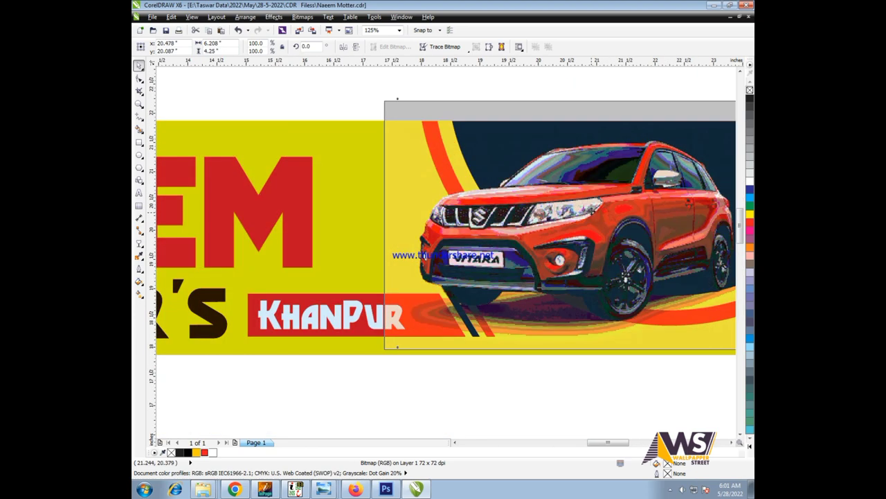
scroll(682, 192, down, 1)
scroll(683, 192, up, 1)
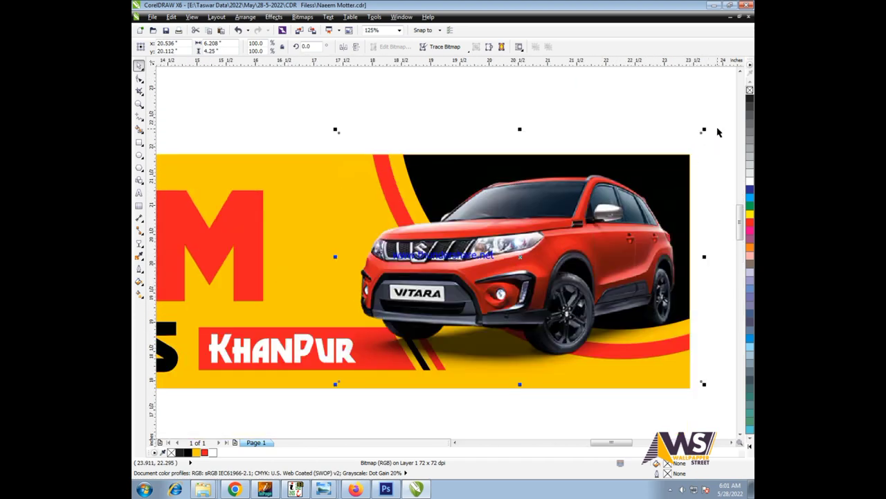
scroll(707, 129, down, 1)
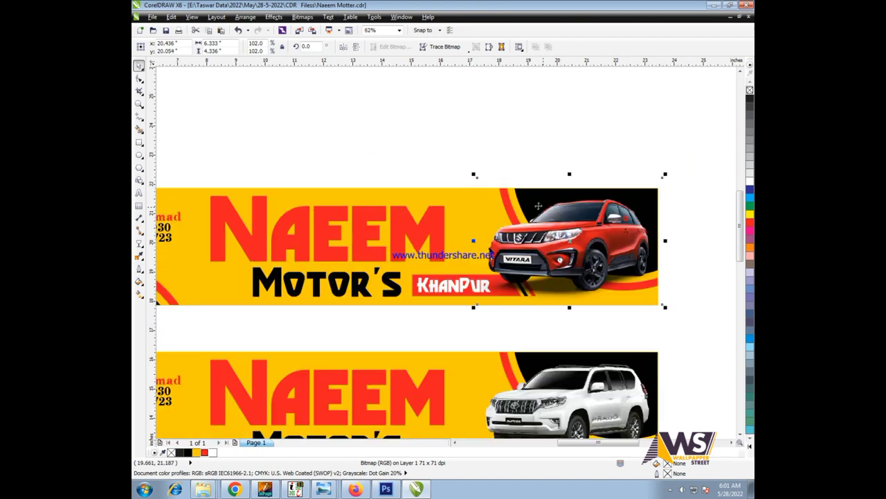
click(273, 17)
mouse_move(291, 154)
click(411, 155)
click(466, 204)
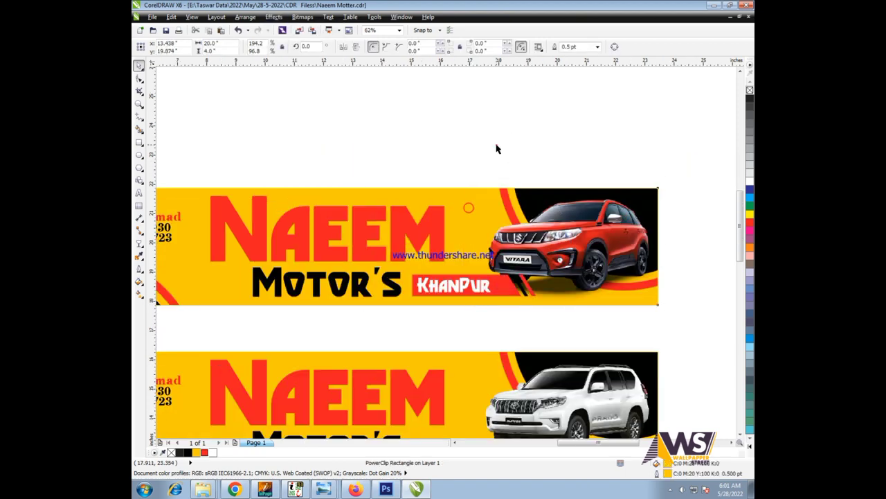
- Deselect everything and select the loose white Prado photo
click(649, 164)
scroll(649, 165, down, 2)
scroll(358, 404, up, 2)
click(411, 370)
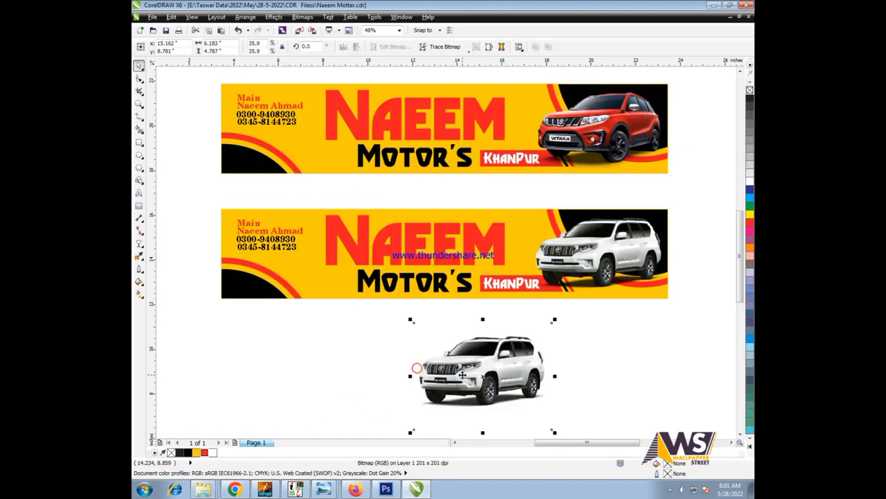
- Draw a small circle in the black corner and duplicate it into a row
scroll(226, 294, up, 3)
scroll(226, 295, up, 3)
key(F7)
mouse_move(333, 185)
mouse_down()
mouse_move(359, 210)
mouse_move(399, 199)
mouse_up()
key(ctrl+r)
key(ctrl+r)
drag(527, 222, 326, 177)
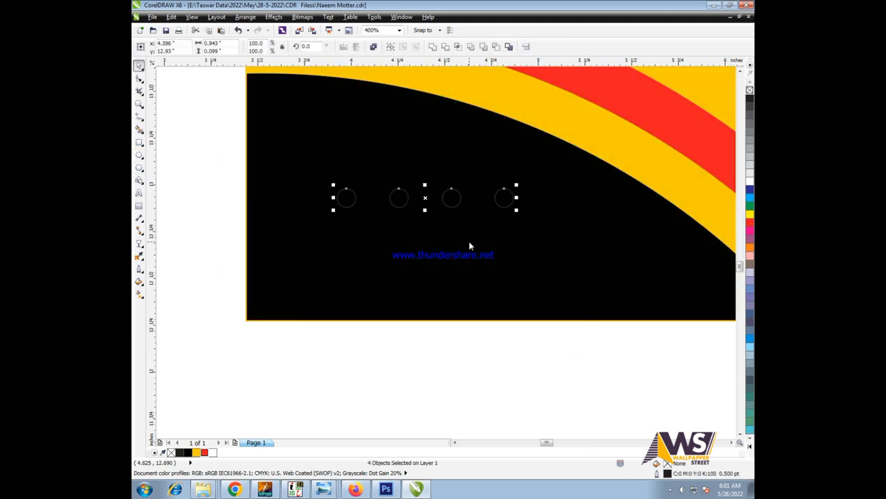
- Group the row, copy a second row below, group all eight circles, and fill them red
key(ctrl+g)
drag(450, 198, 456, 241)
drag(559, 356, 325, 176)
key(ctrl+g)
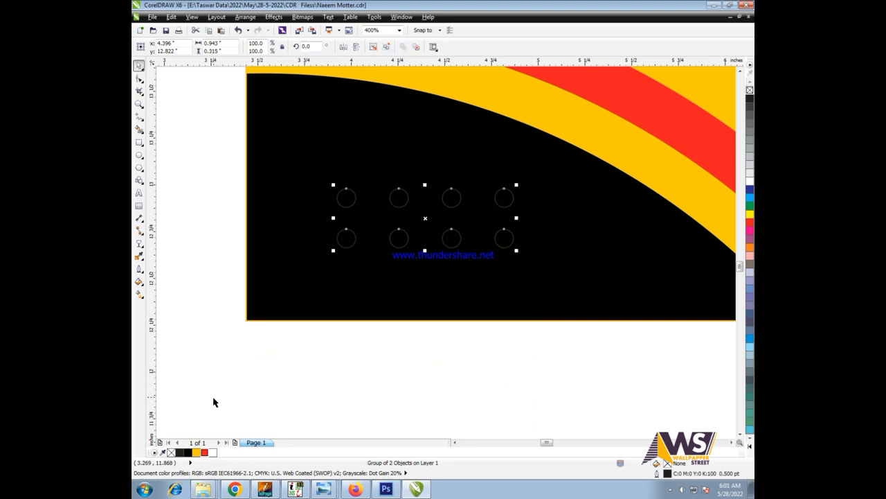
click(204, 453)
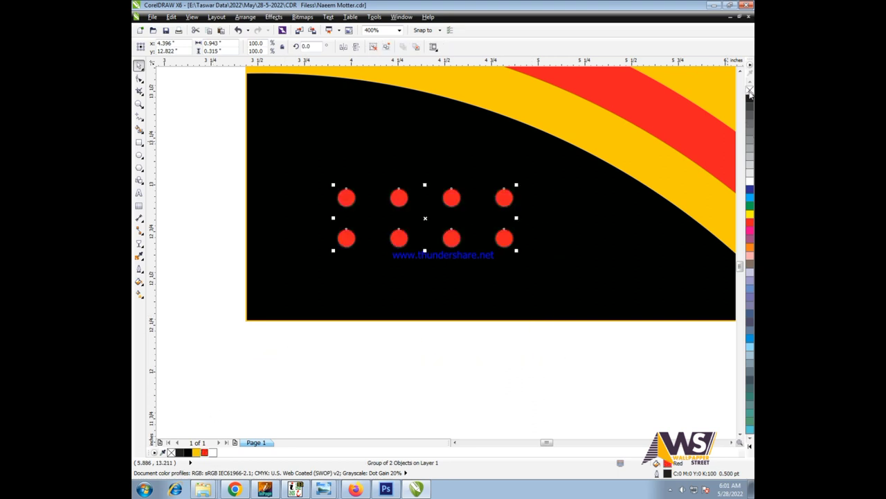
- Copy the red dot grid onto the top banner's black corner
click(421, 238)
scroll(420, 238, up, 3)
scroll(332, 245, down, 3)
scroll(425, 245, up, 4)
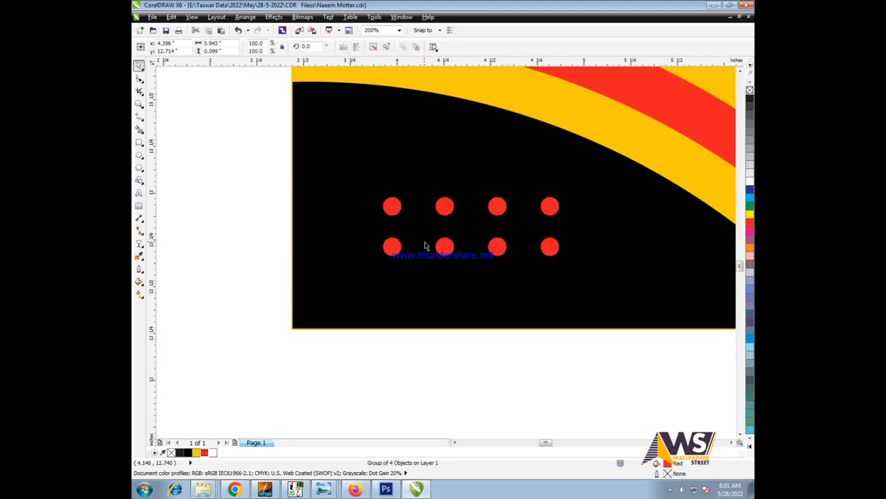
scroll(473, 250, down, 8)
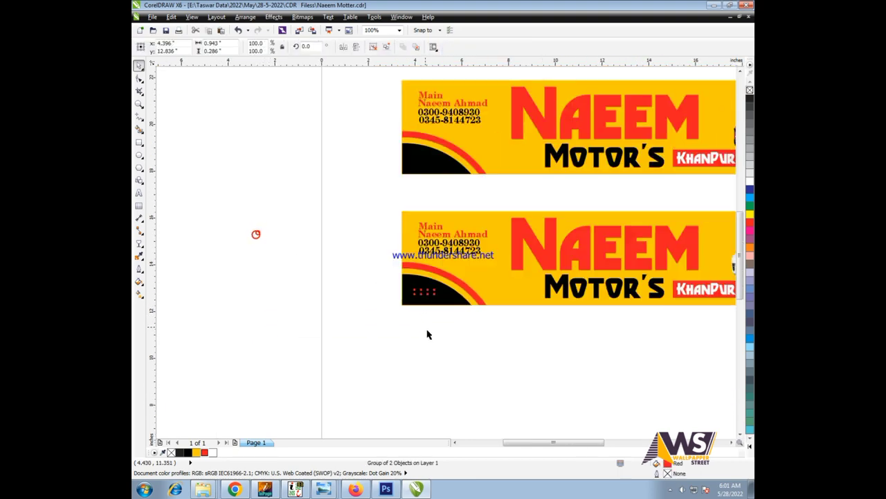
drag(468, 337, 425, 163)
scroll(293, 198, down, 3)
key(F4)
click(496, 424)
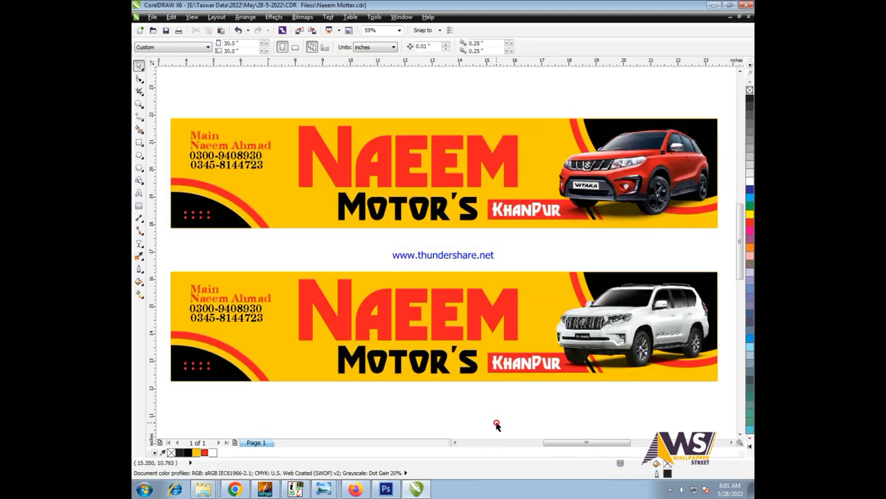
key(F9)
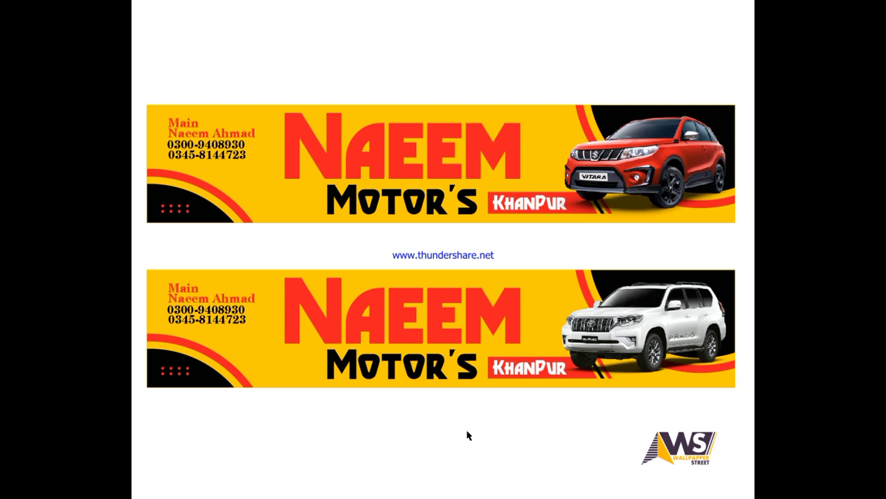
click(468, 435)
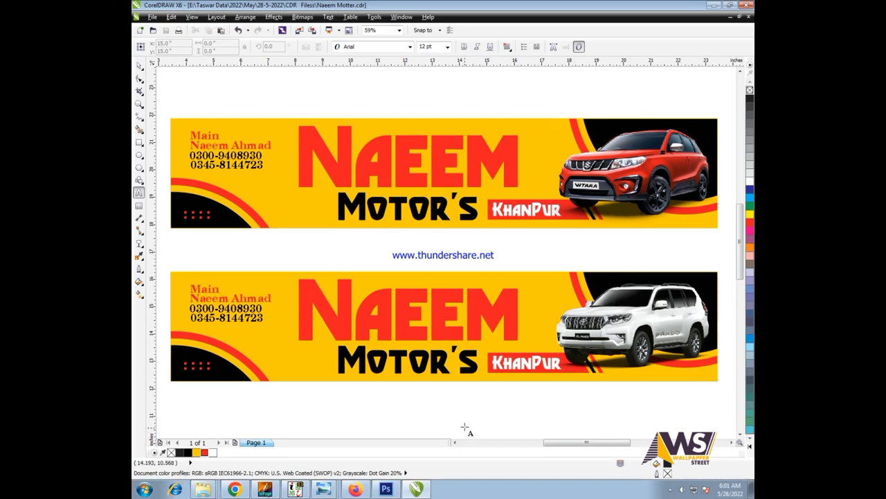
key(space)
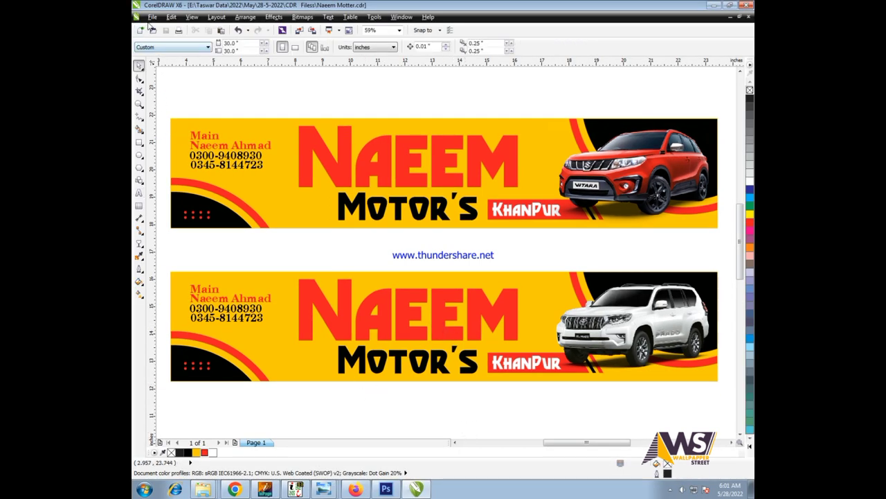